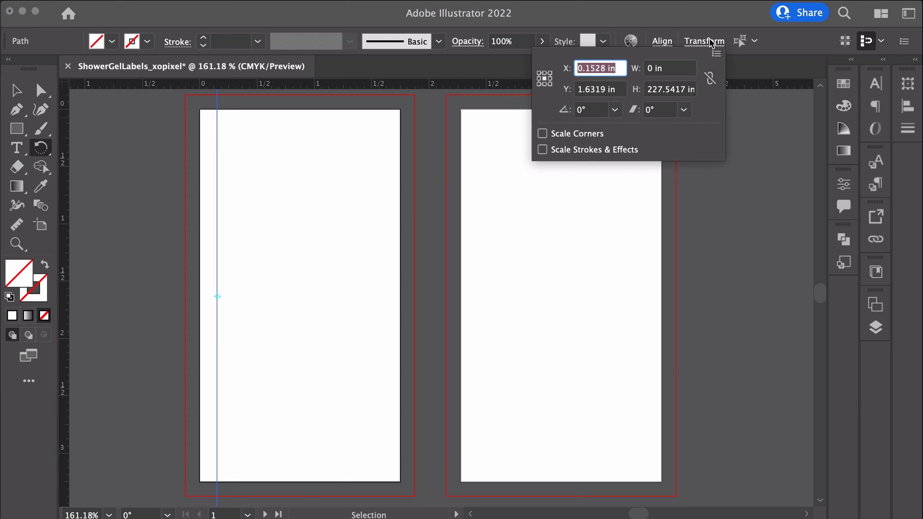
Set the first vertical guide's X position to 0.25 in
click(605, 69)
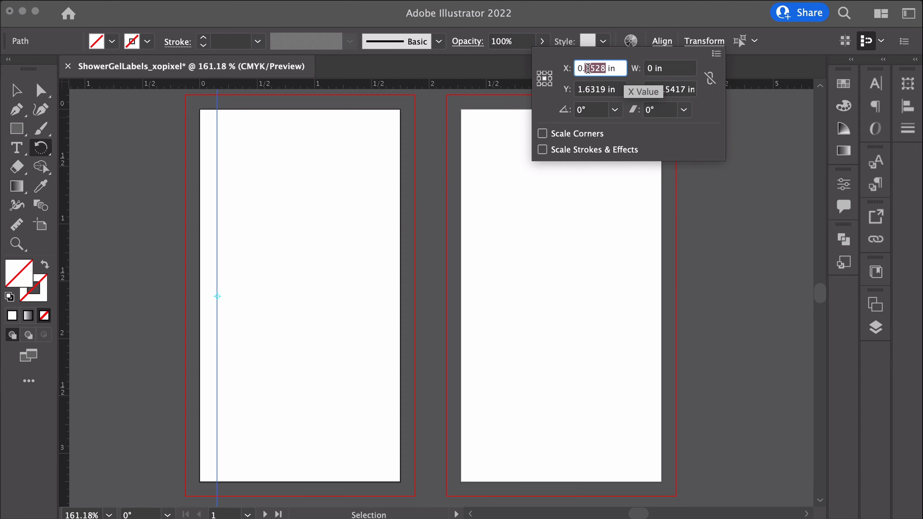
text(25)
key(Return)
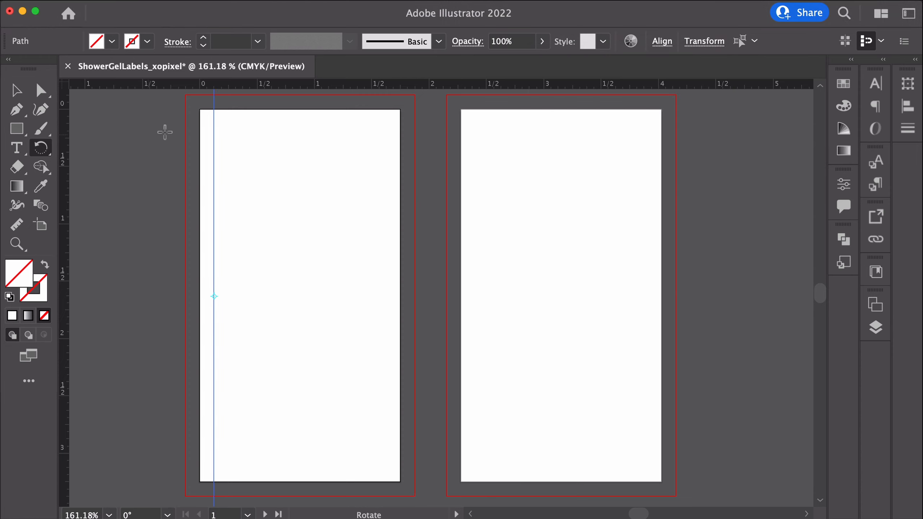
Add a second vertical guide on the first artboard at X 1.625 in
key(v)
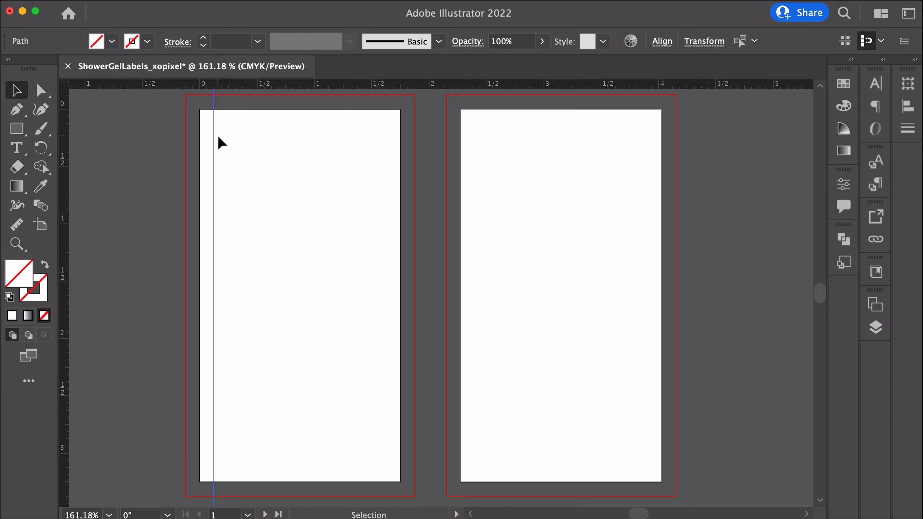
drag(66, 141, 388, 169)
click(704, 41)
text(1.625)
key(Return)
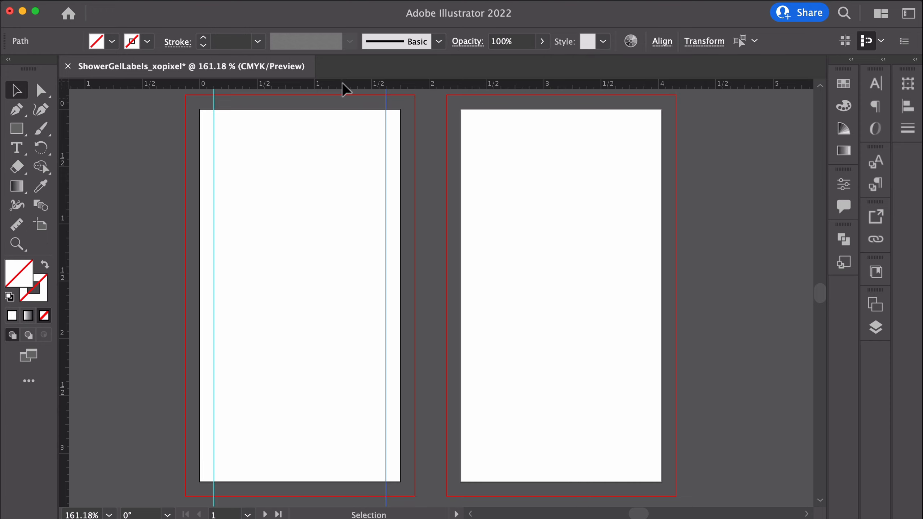
Add a horizontal guide across both artboards at Y 0.125 in
drag(342, 84, 358, 125)
click(701, 42)
drag(606, 90, 586, 89)
text(125)
key(Return)
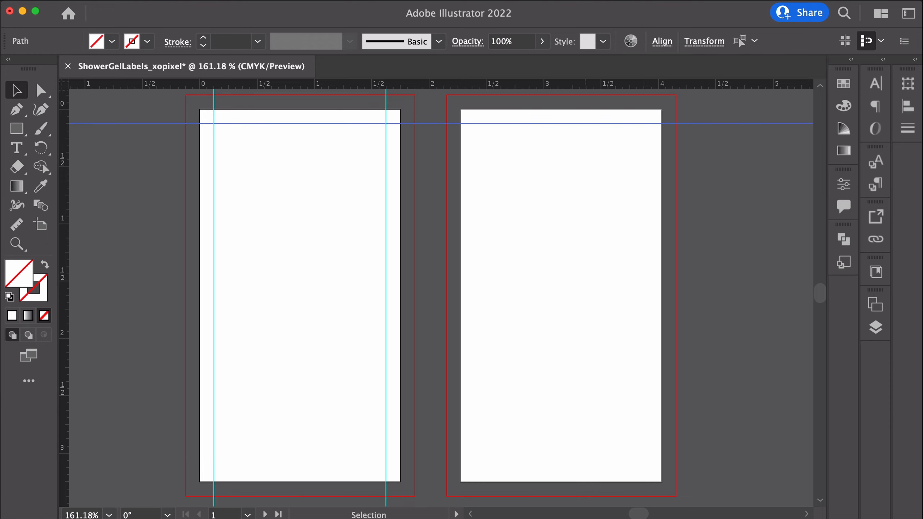
Add a second horizontal guide near the bottom at Y 3.125 in
drag(462, 84, 410, 462)
click(703, 41)
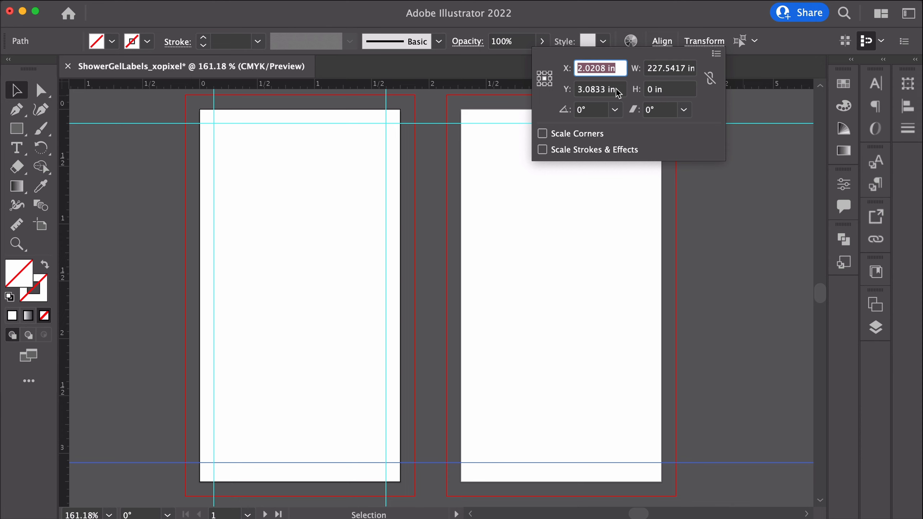
drag(605, 91, 578, 89)
text(3.125)
key(Return)
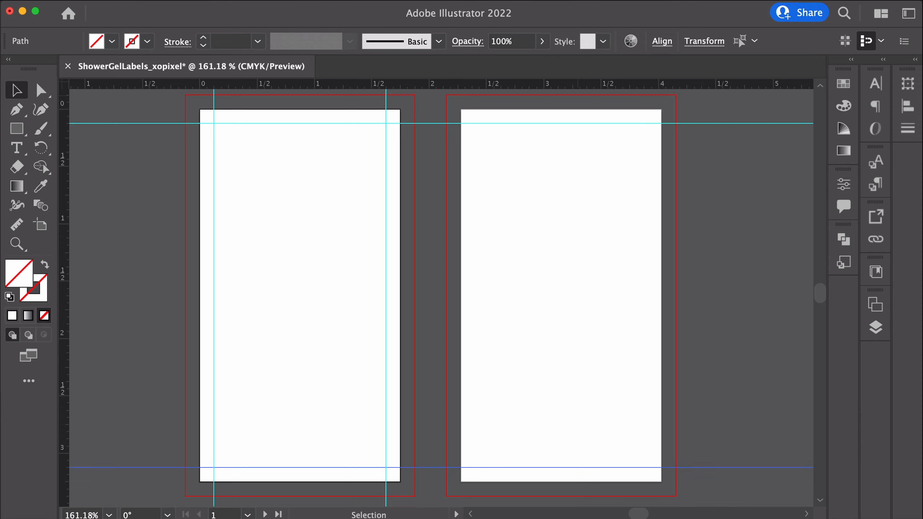
Add a vertical guide on the second artboard at X 0.25 in
drag(66, 177, 480, 218)
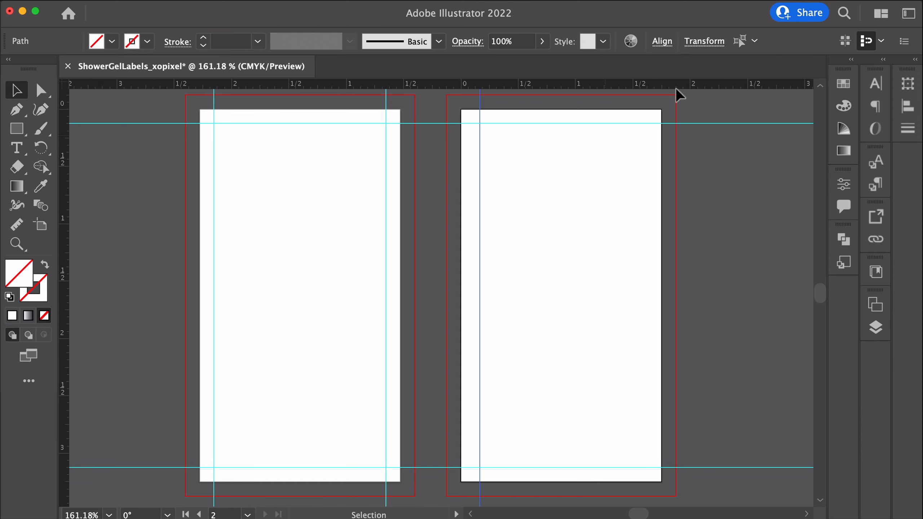
click(704, 41)
drag(605, 68, 592, 69)
text(25)
key(Return)
Add another vertical guide on the second artboard at X 1.625 in
drag(67, 162, 646, 213)
click(703, 41)
drag(607, 88, 596, 89)
click(604, 73)
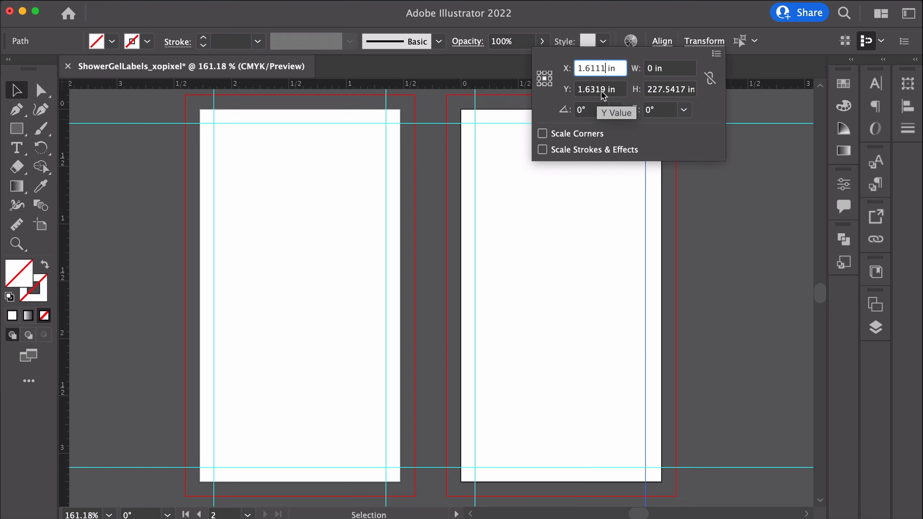
drag(605, 90, 591, 73)
text(25)
key(Return)
click(703, 41)
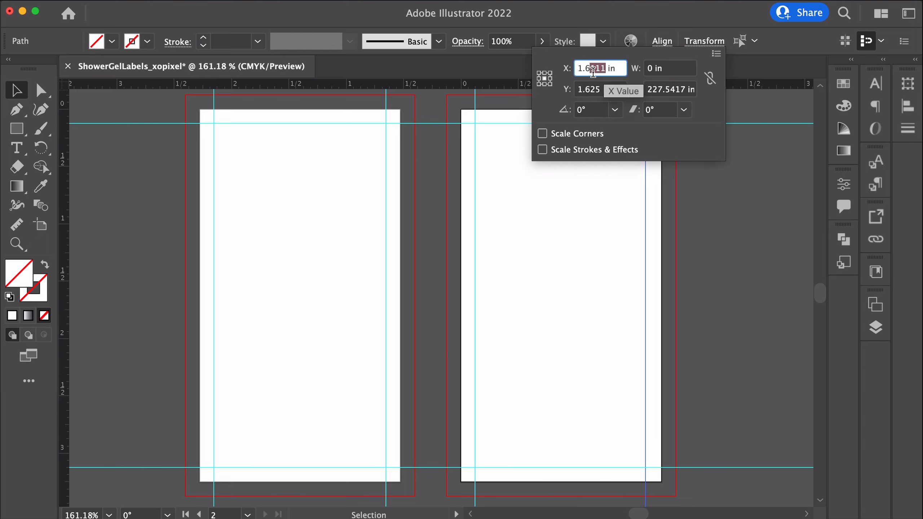
text(25)
key(Return)
click(741, 180)
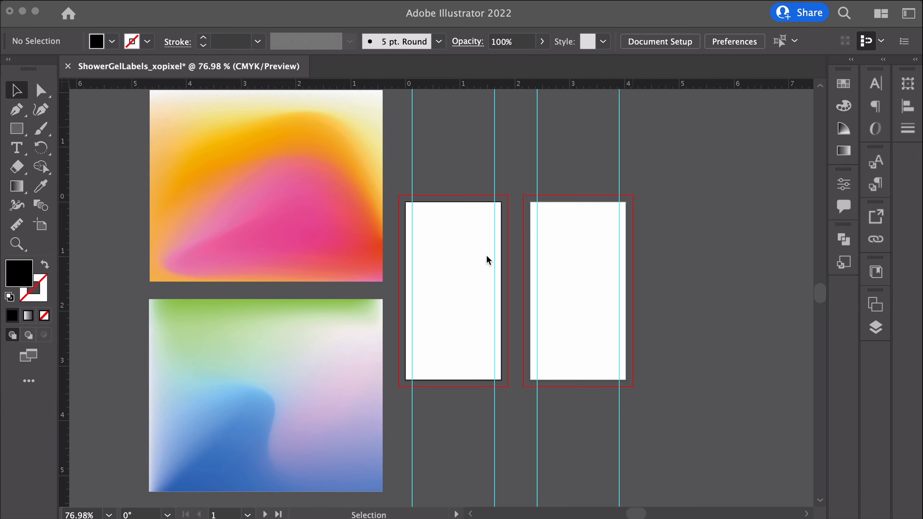
Draw a rectangle over the top of the first label's bleed area and fill it with pink sampled from the gradient image
scroll(488, 259, up, 5)
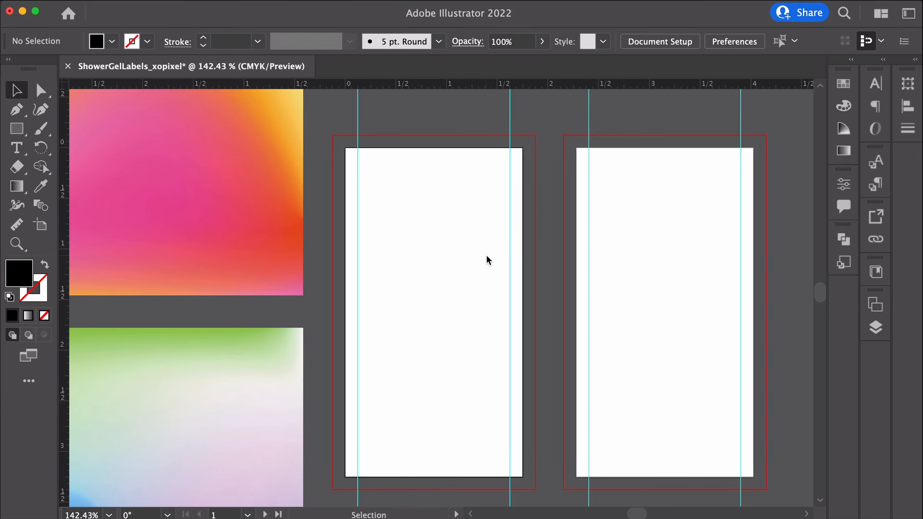
scroll(487, 256, down, 1)
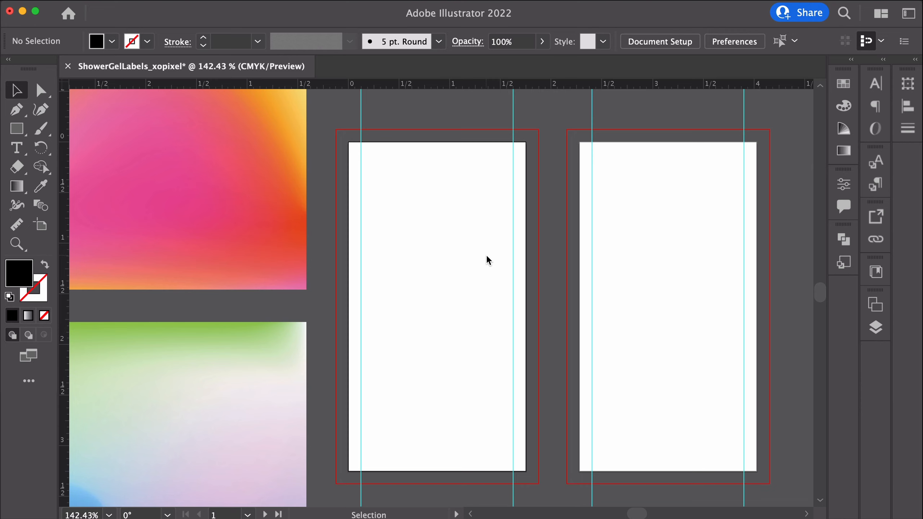
key(a)
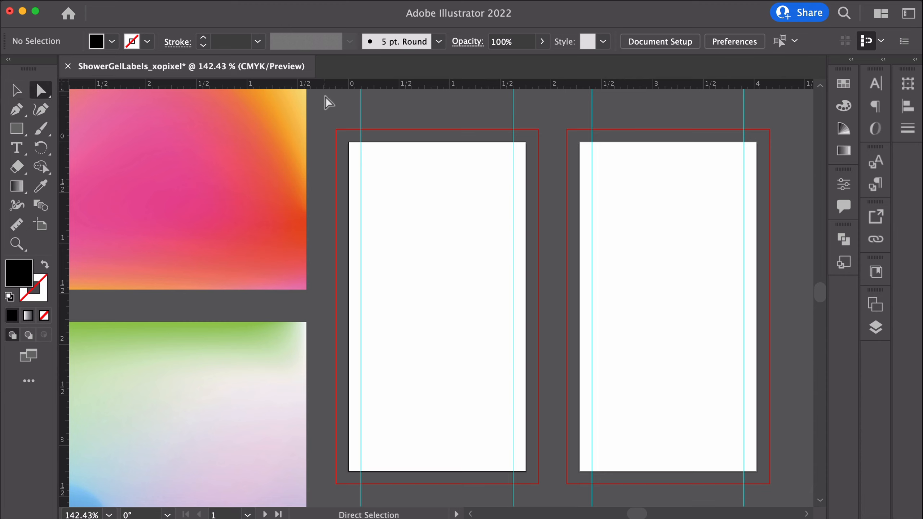
click(16, 128)
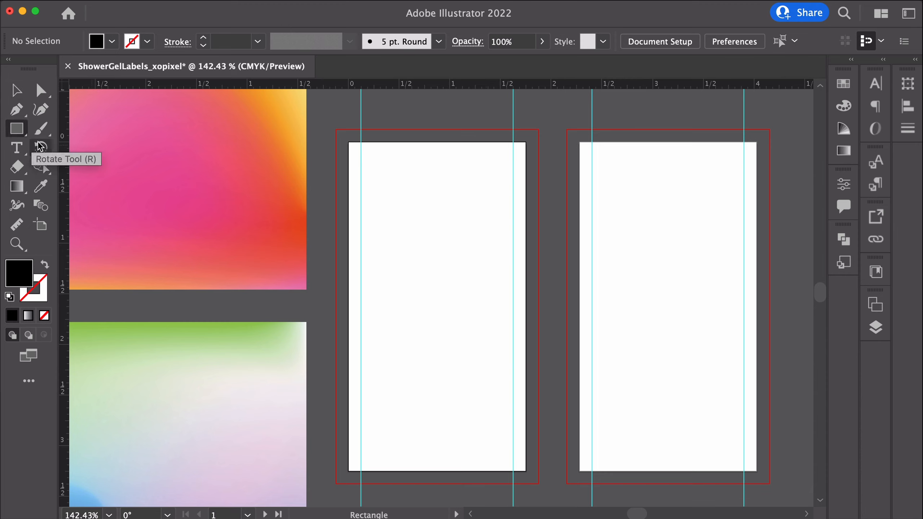
drag(336, 130, 539, 268)
key(i)
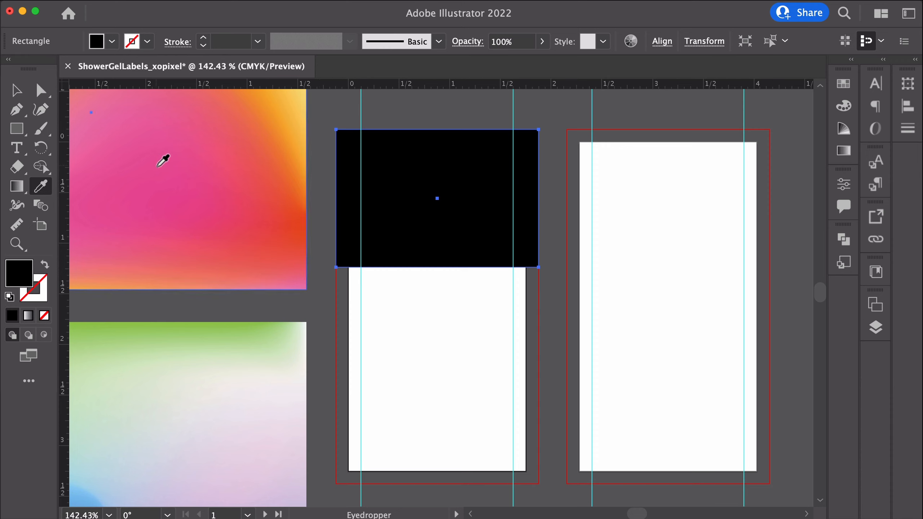
click(160, 147)
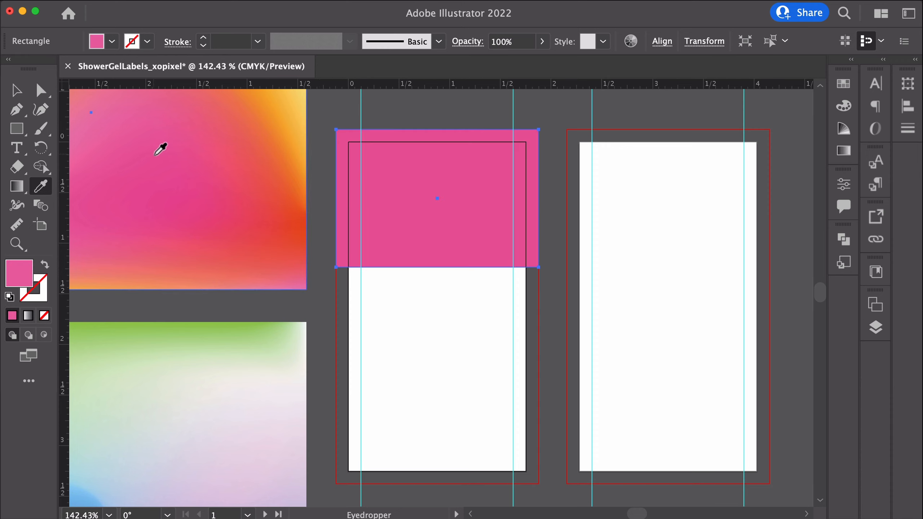
Draw a second rectangle covering the lower part of the first label and fill it with white
key(super+shift+a)
click(17, 128)
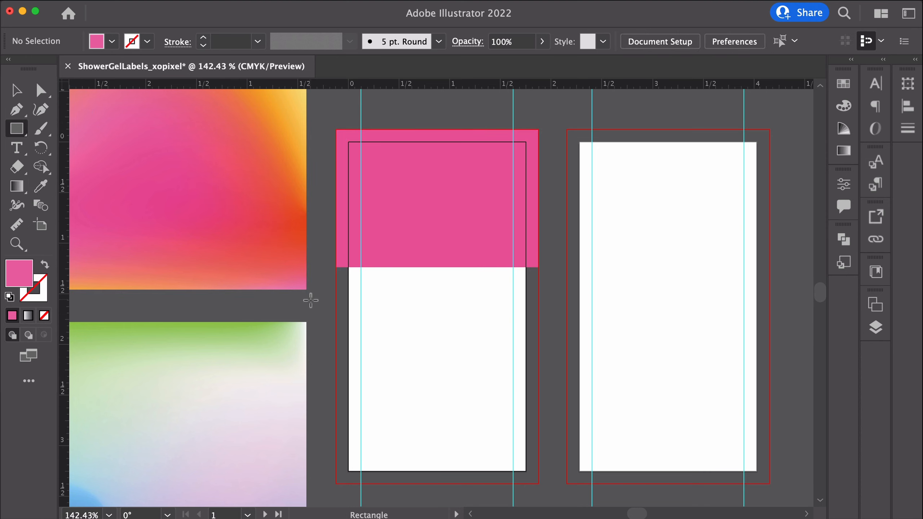
drag(336, 267, 538, 483)
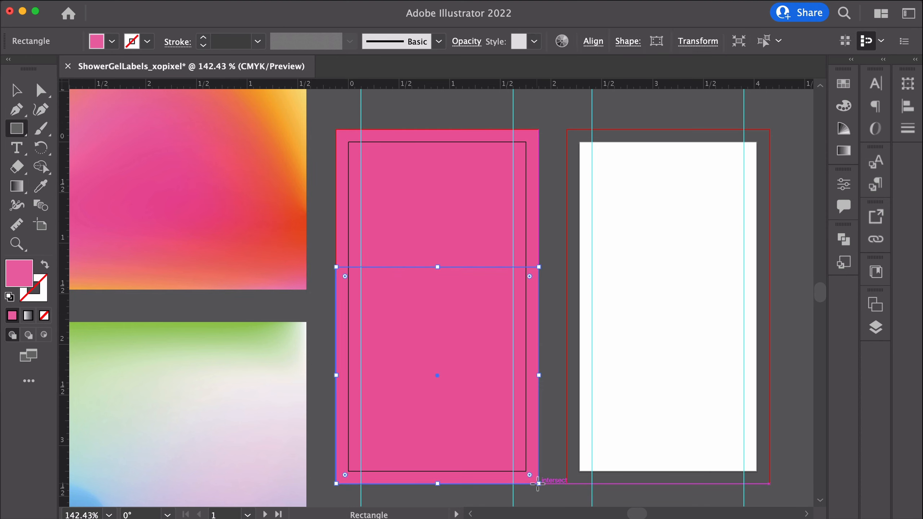
click(113, 42)
click(31, 72)
click(181, 10)
key(v)
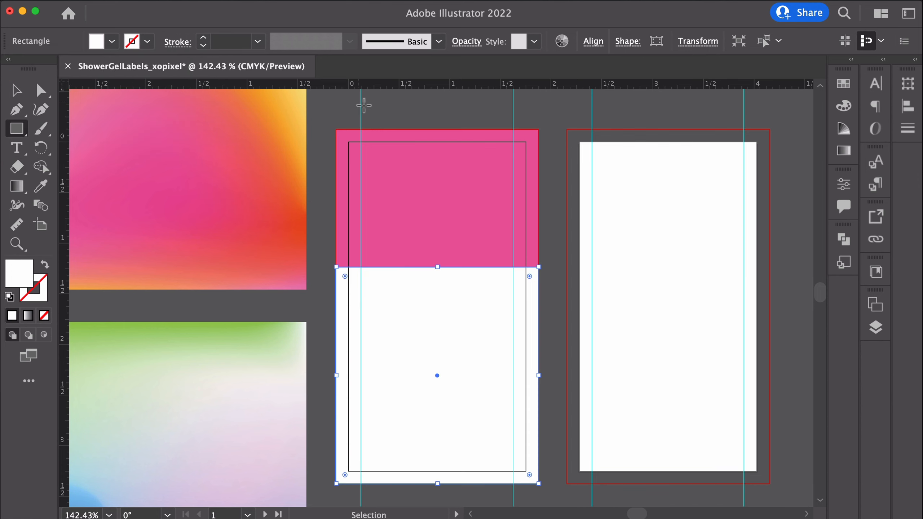
click(363, 100)
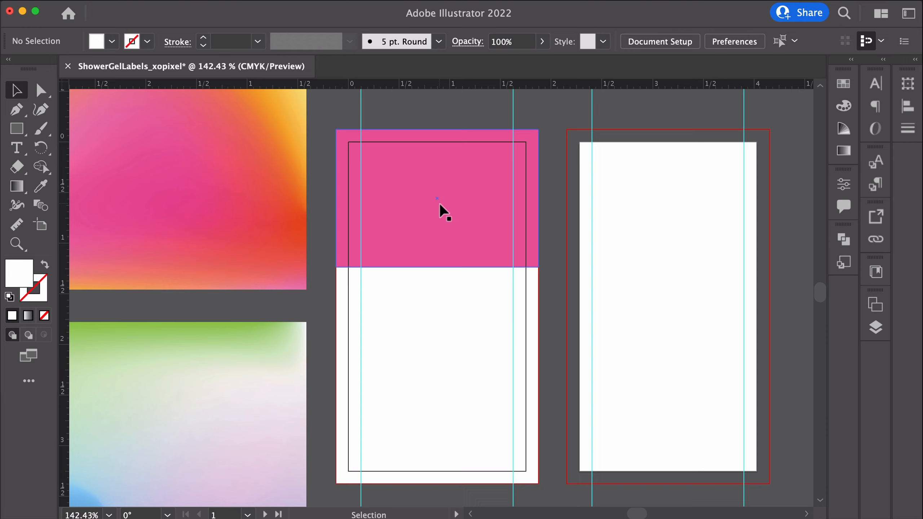
Create a text box in the pink area and enter "body glowing"
key(t)
drag(361, 145, 513, 249)
text(body gl)
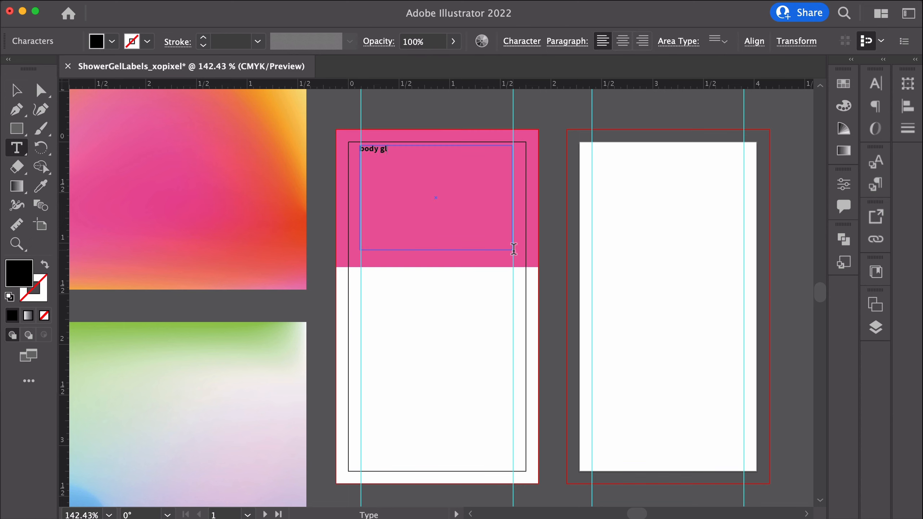
text(owing)
Set the heading text's font to Bely Display
key(super+a)
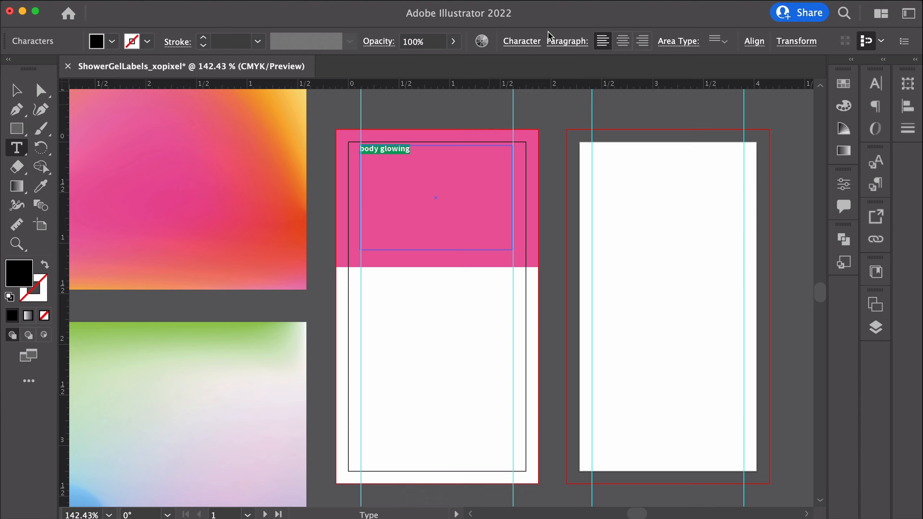
key(super+t)
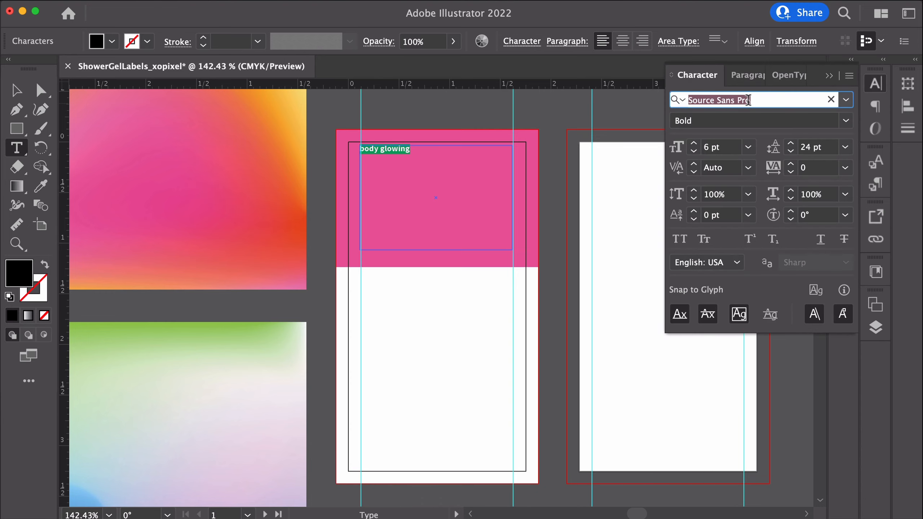
text(bel)
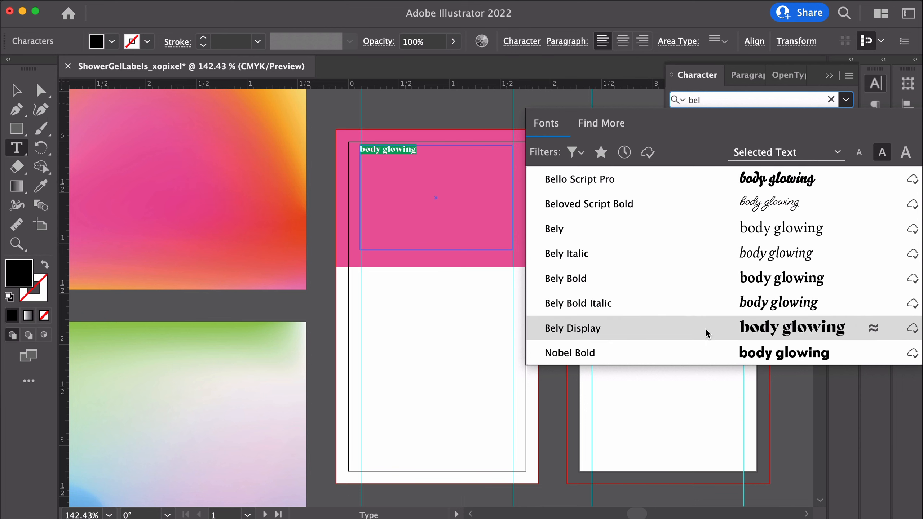
click(705, 329)
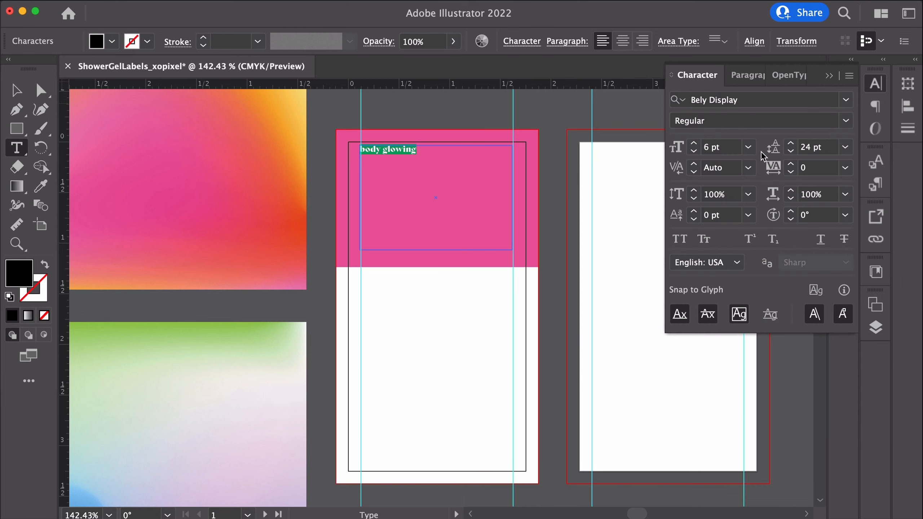
Set the heading's font size to 27 pt
click(694, 143)
click(693, 143)
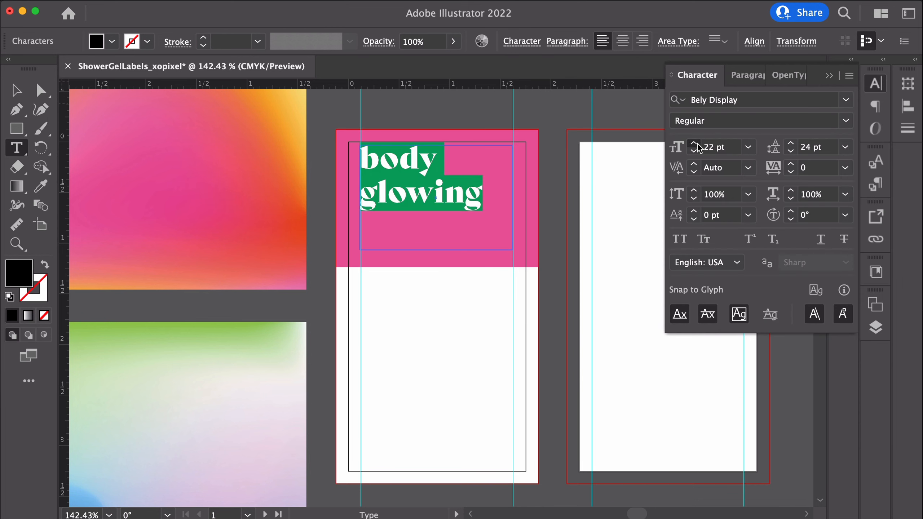
click(693, 143)
click(694, 143)
click(693, 143)
click(693, 143)
click(694, 143)
click(693, 143)
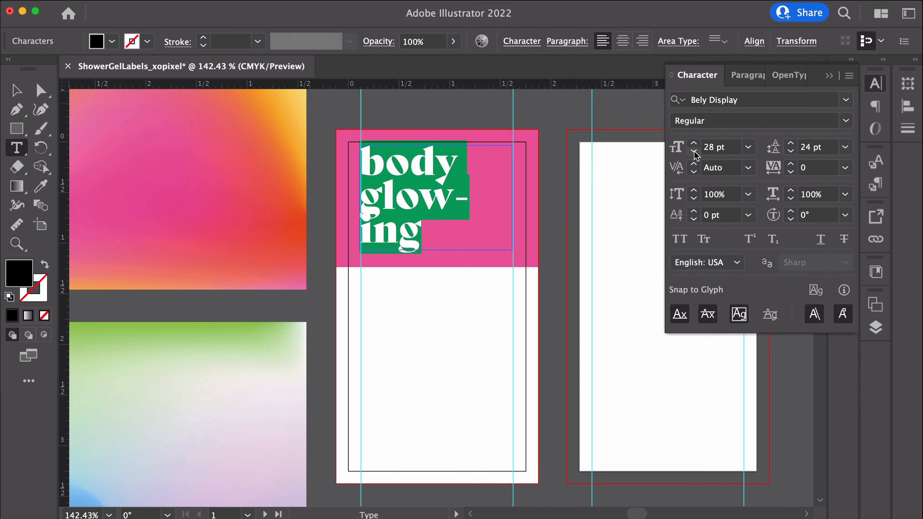
click(693, 151)
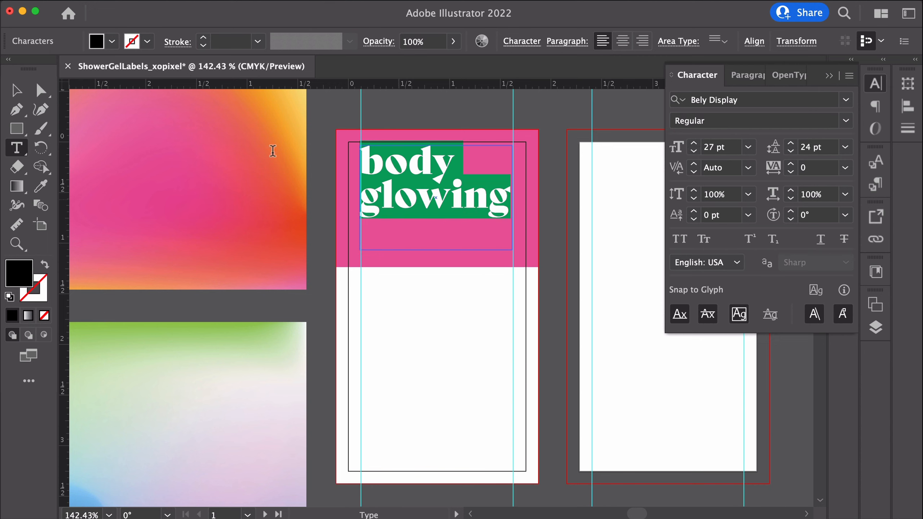
Move the heading text box lower within the pink area
key(Escape)
drag(435, 145, 436, 174)
drag(439, 224, 439, 216)
click(693, 143)
click(693, 150)
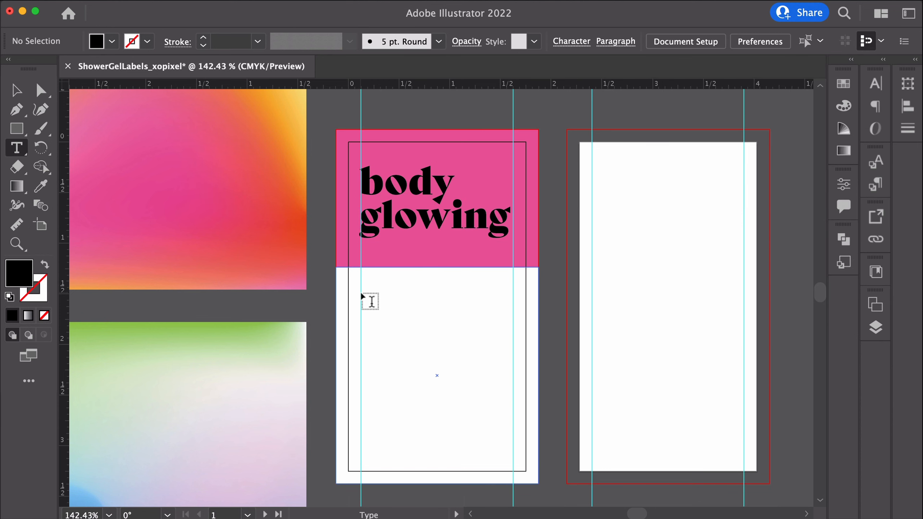
Add a text line reading "Juicy Fruit" at the top of the white area
click(370, 301)
text(J)
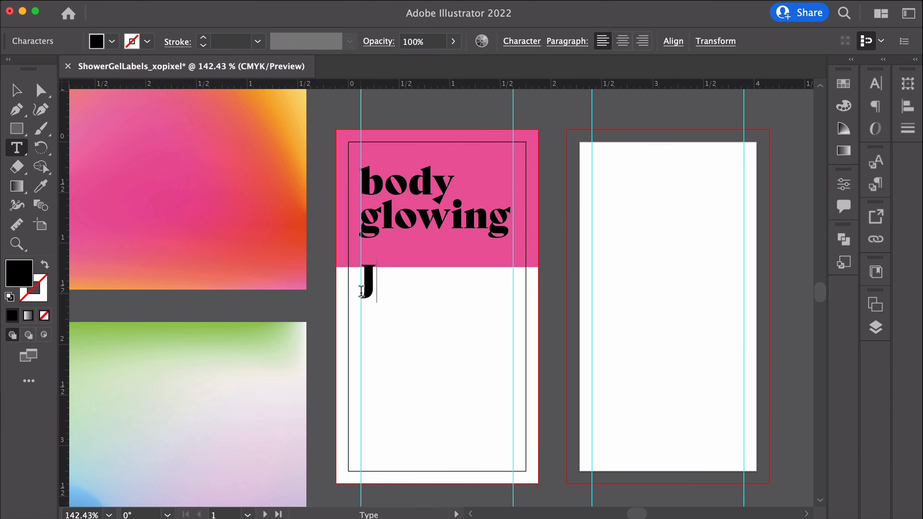
text(uicy)
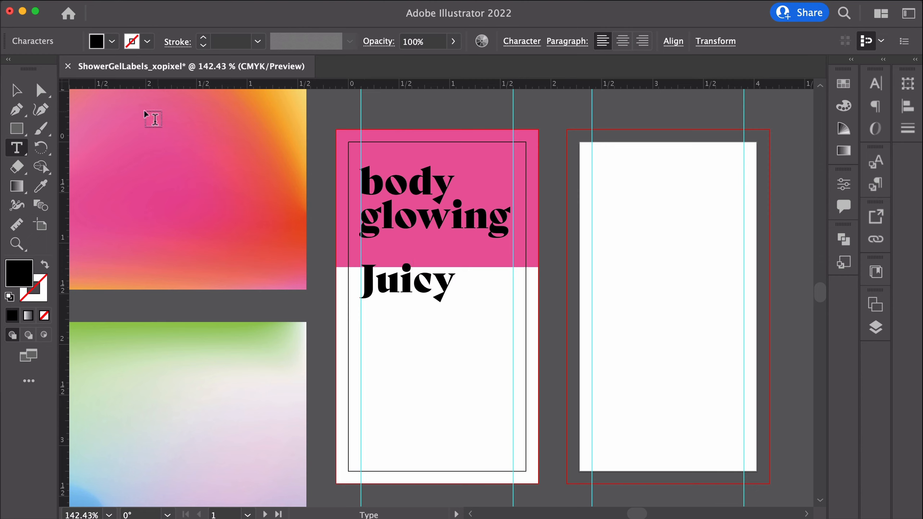
text( Fruit)
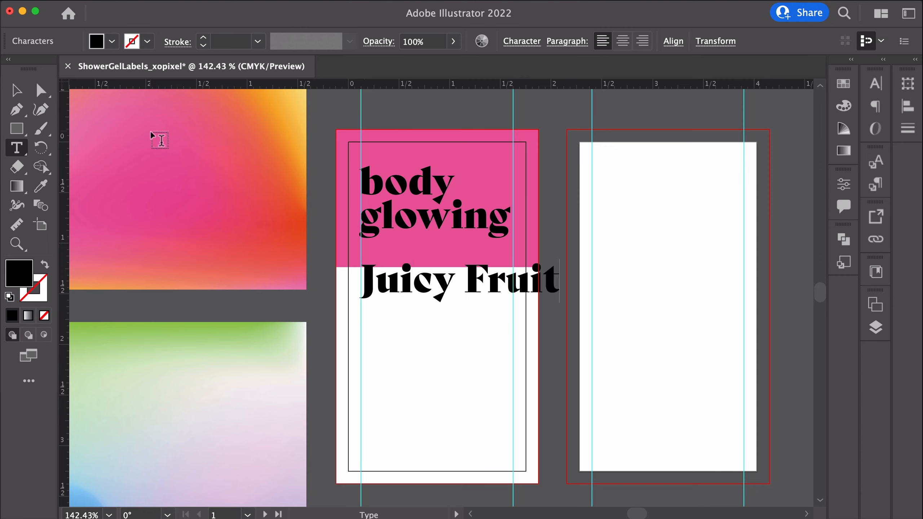
Scale the Juicy Fruit text down so it fits inside the label guides
click(19, 87)
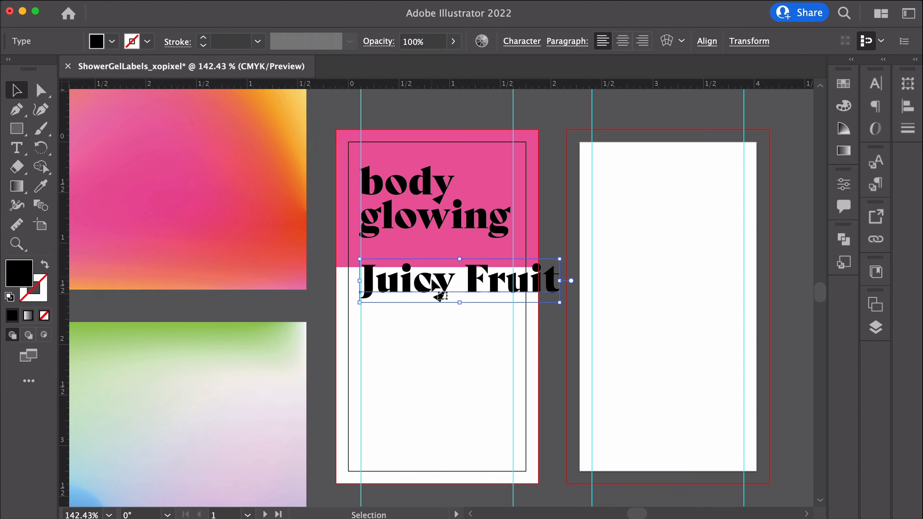
drag(559, 259, 486, 284)
click(377, 384)
click(291, 330)
click(318, 306)
Add a text line reading "Shower gel" below Juicy Fruit and move it slightly lower
key(t)
click(364, 317)
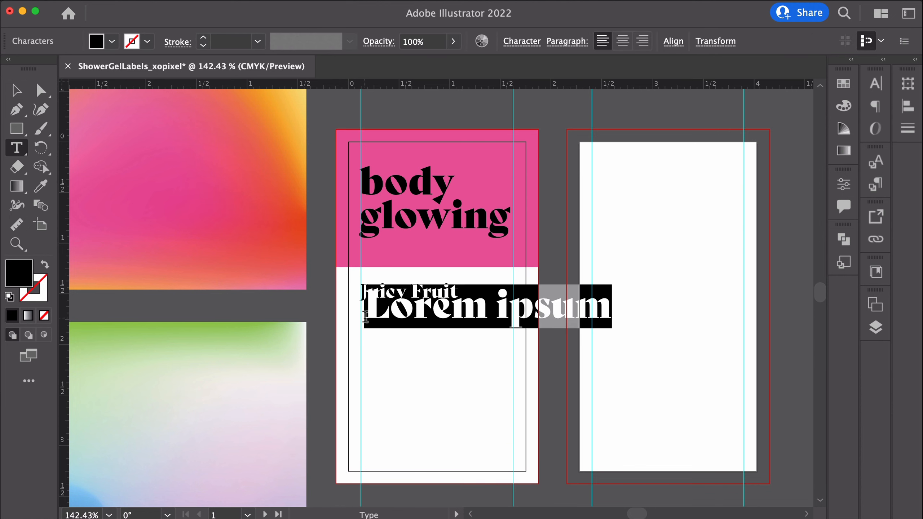
text(Shower gel)
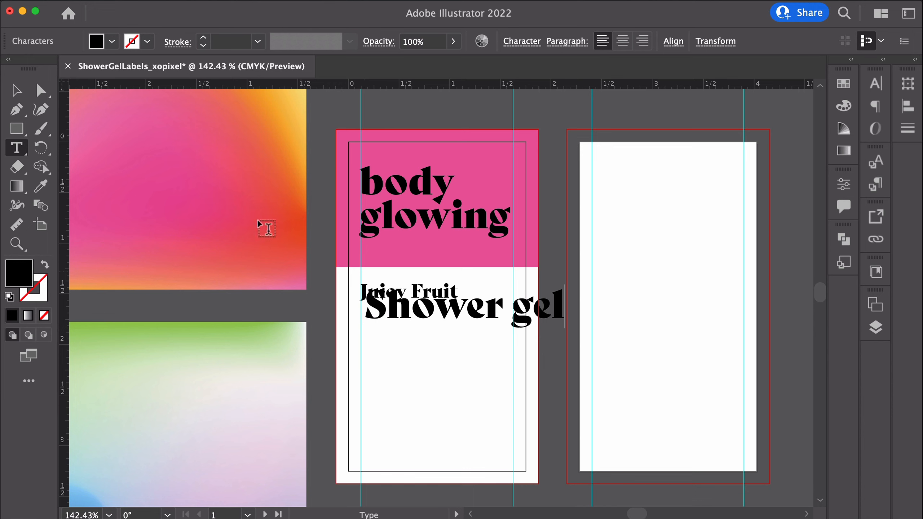
key(Escape)
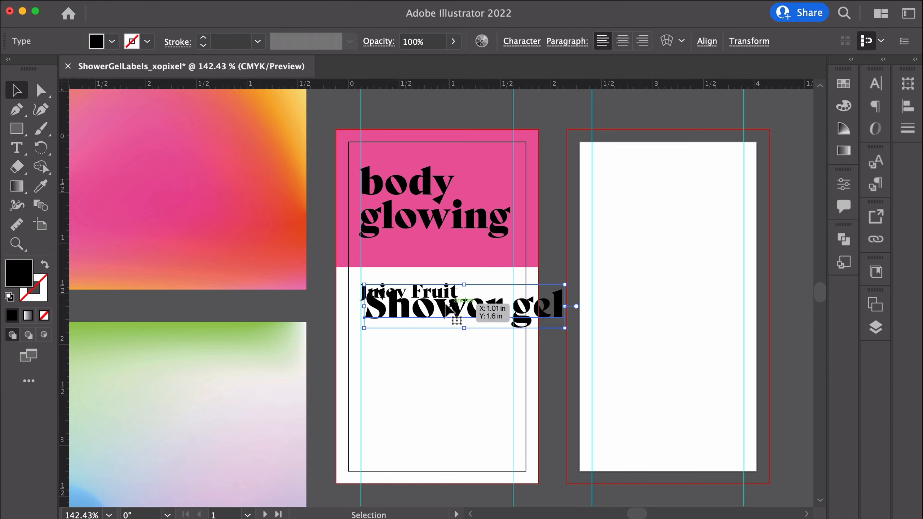
drag(454, 310, 451, 329)
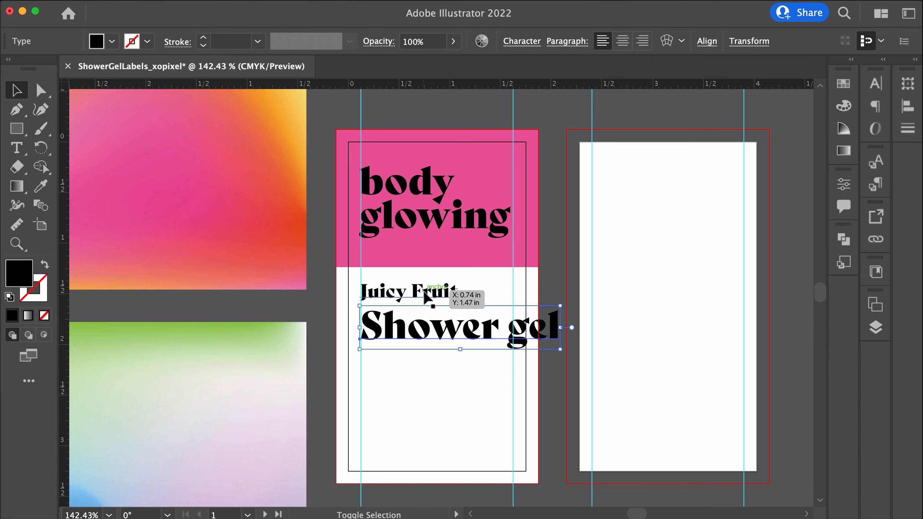
Select both the Juicy Fruit and Shower gel lines and set their font to Source Sans Pro Regular
shift+click(425, 293)
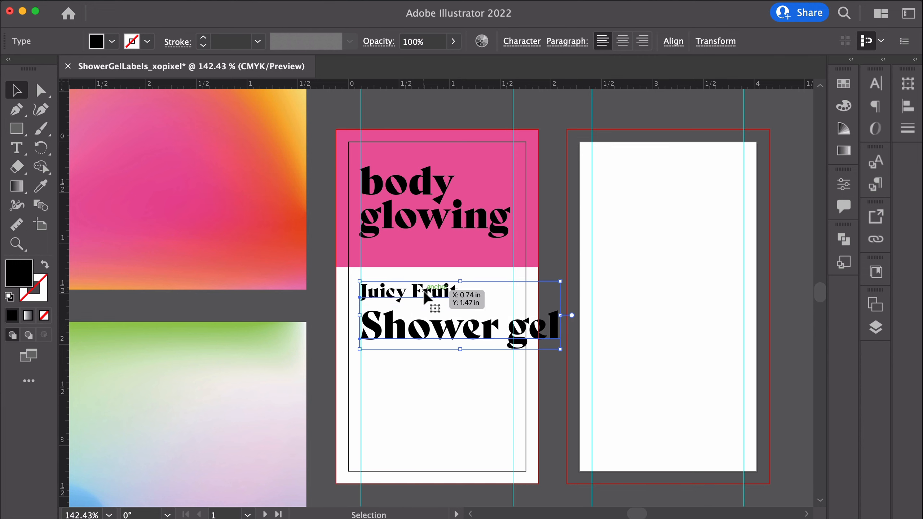
click(875, 84)
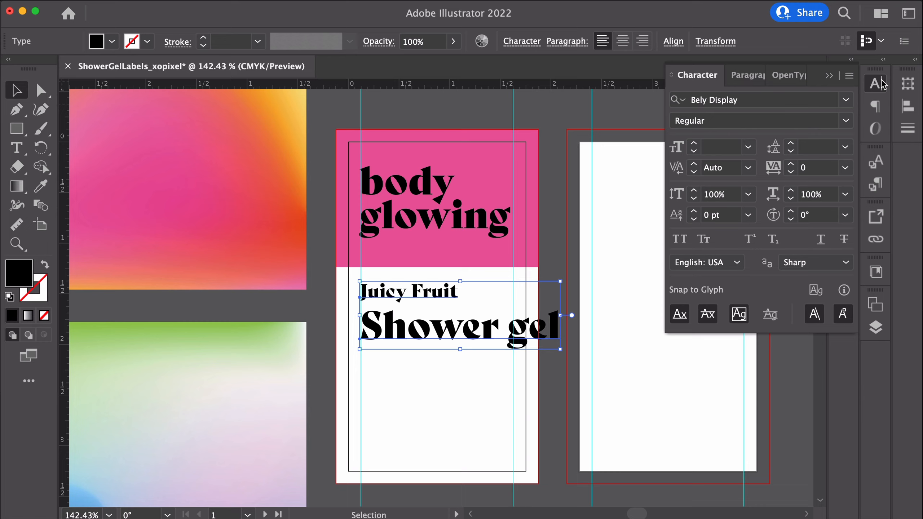
click(789, 105)
text(source)
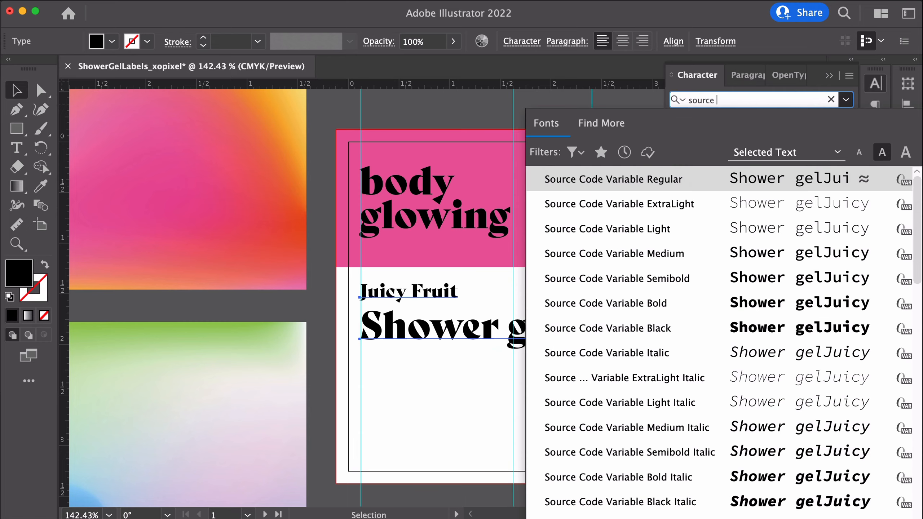
text( sans)
key(super+a)
text(source sans pro)
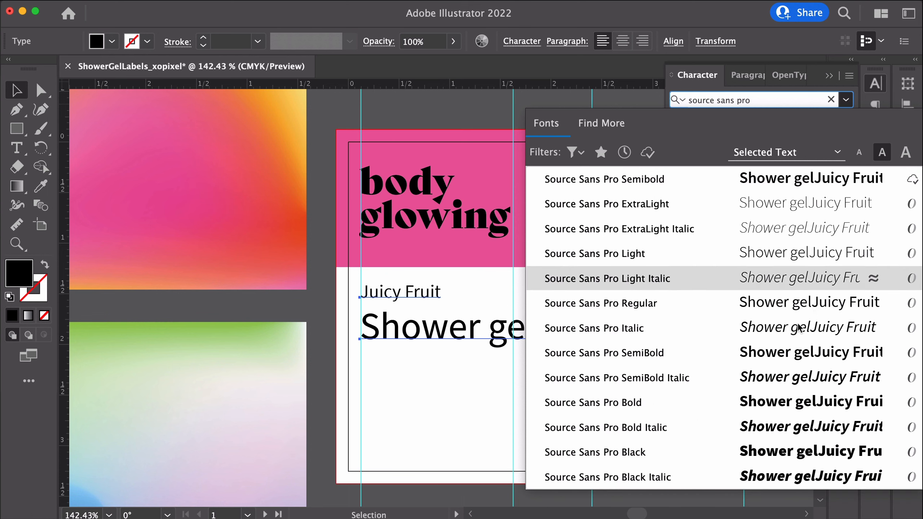
click(675, 308)
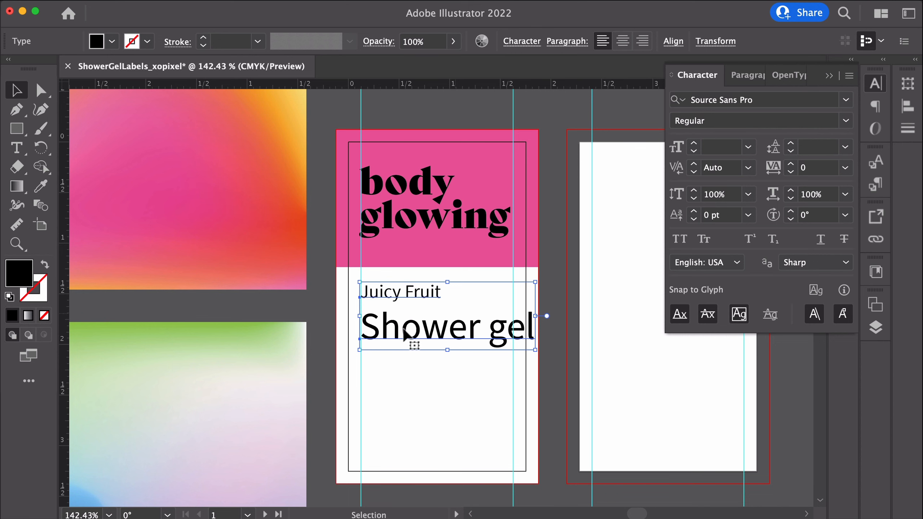
Set the Juicy Fruit text's font style to Bold
click(410, 418)
click(400, 292)
click(849, 121)
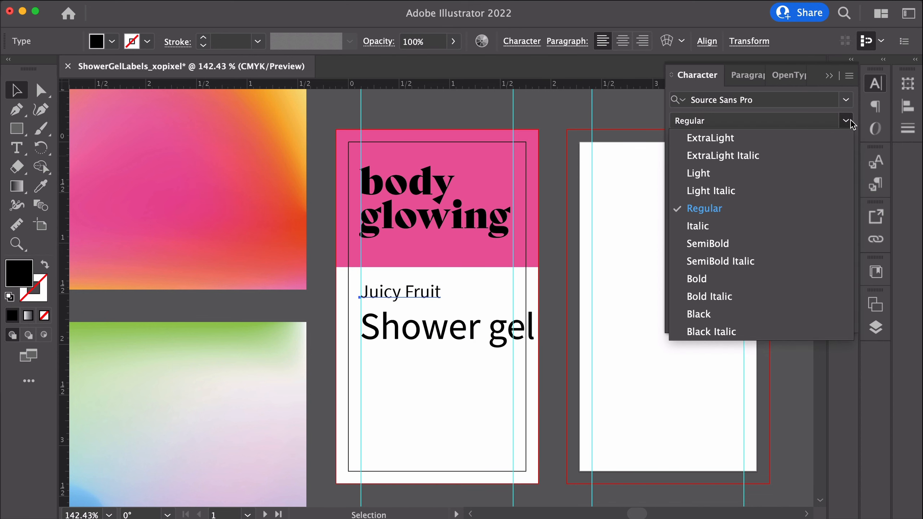
click(703, 282)
Set the Shower gel text in Regular style at 9 pt
click(469, 329)
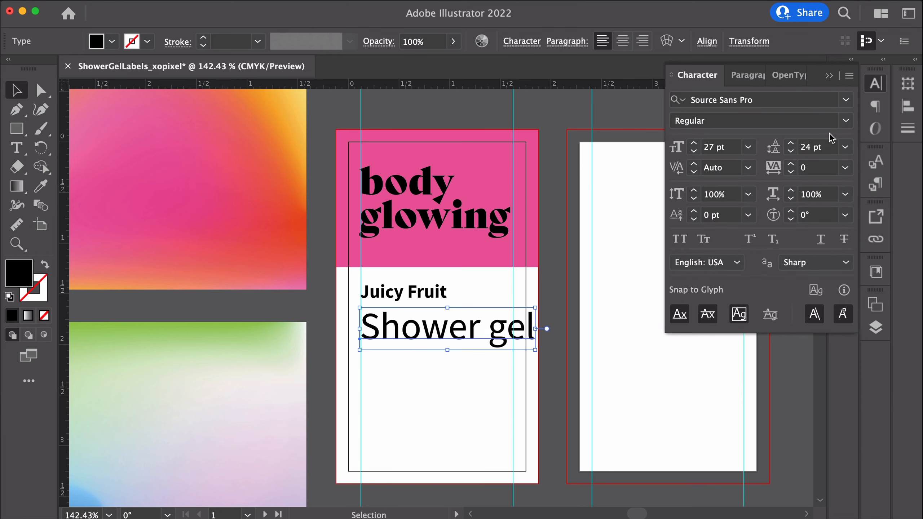
click(845, 121)
click(846, 123)
click(846, 125)
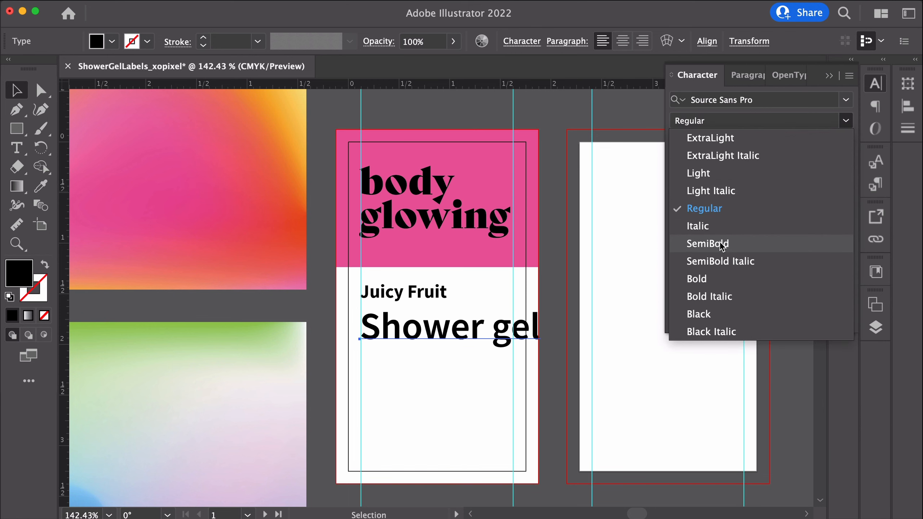
click(714, 212)
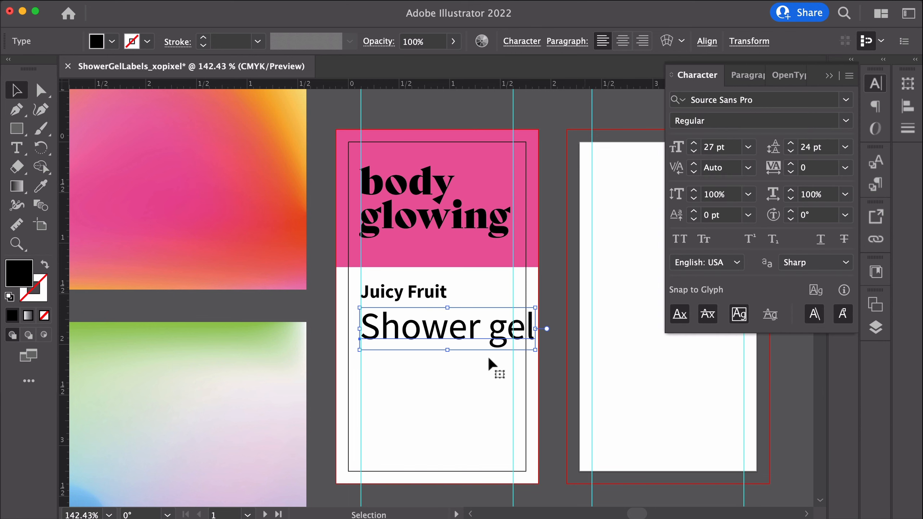
click(747, 150)
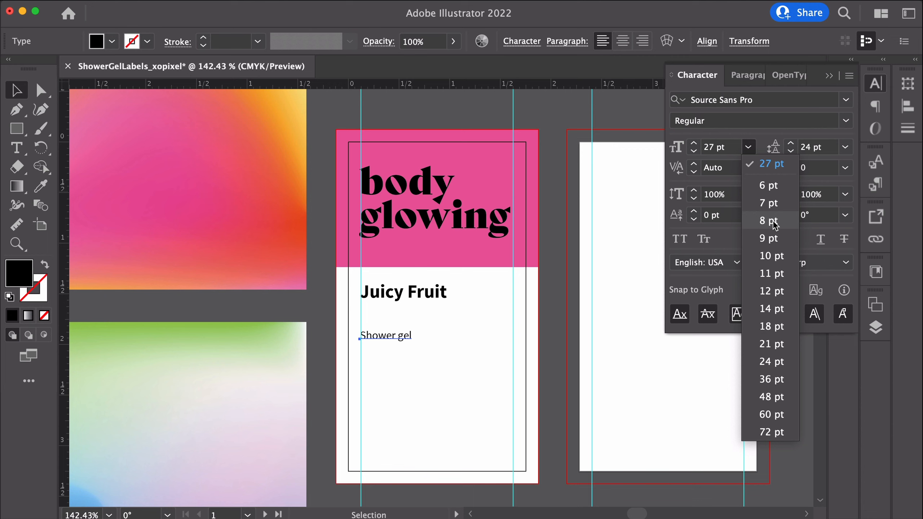
click(769, 238)
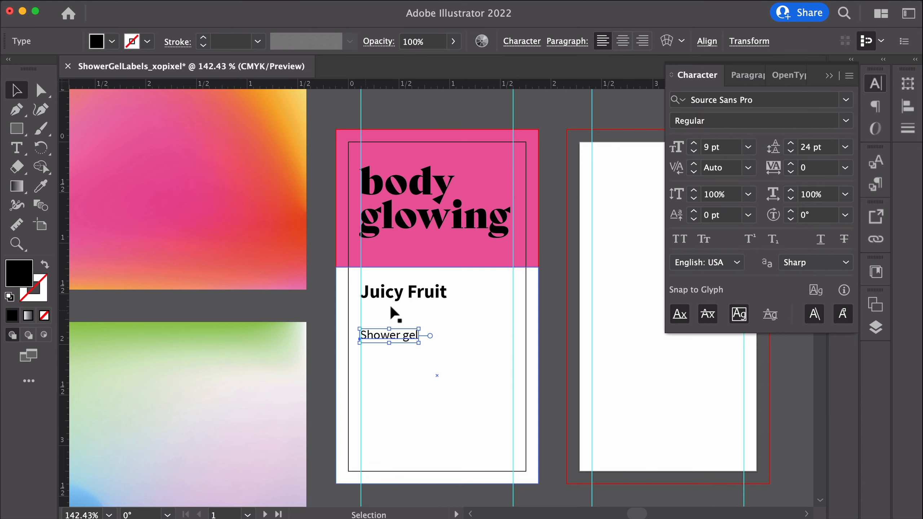
Set the Juicy Fruit text size to 12 pt
click(415, 295)
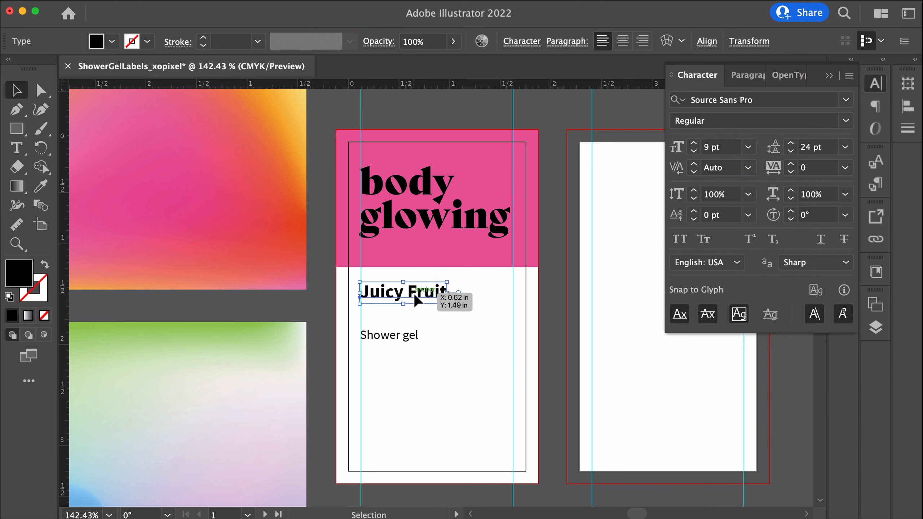
click(748, 149)
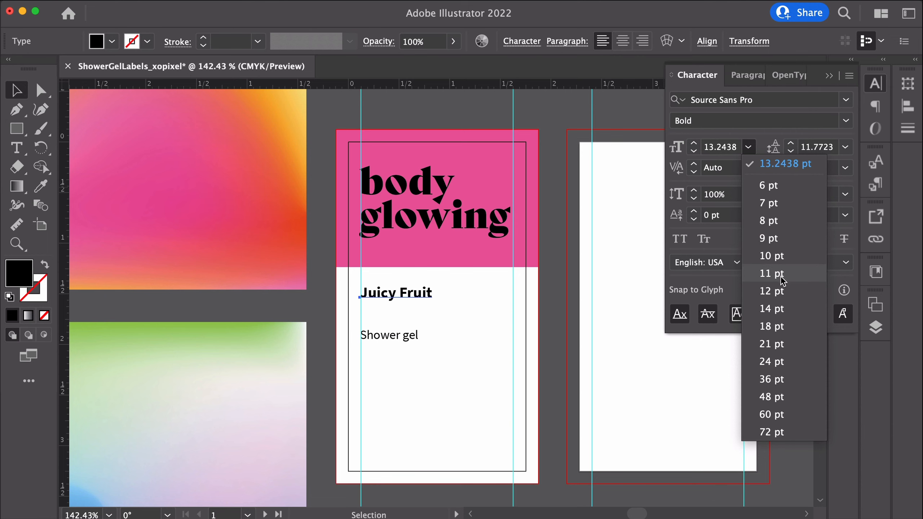
click(777, 291)
Reposition the Shower gel line so it sits just beneath Juicy Fruit
drag(381, 337, 381, 316)
scroll(387, 297, up, 5)
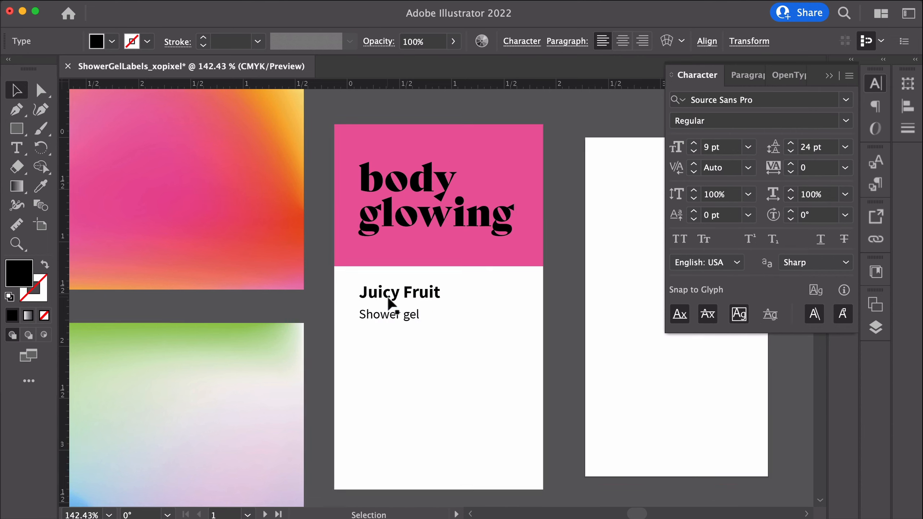
scroll(387, 302, up, 1)
drag(388, 304, 391, 315)
click(479, 378)
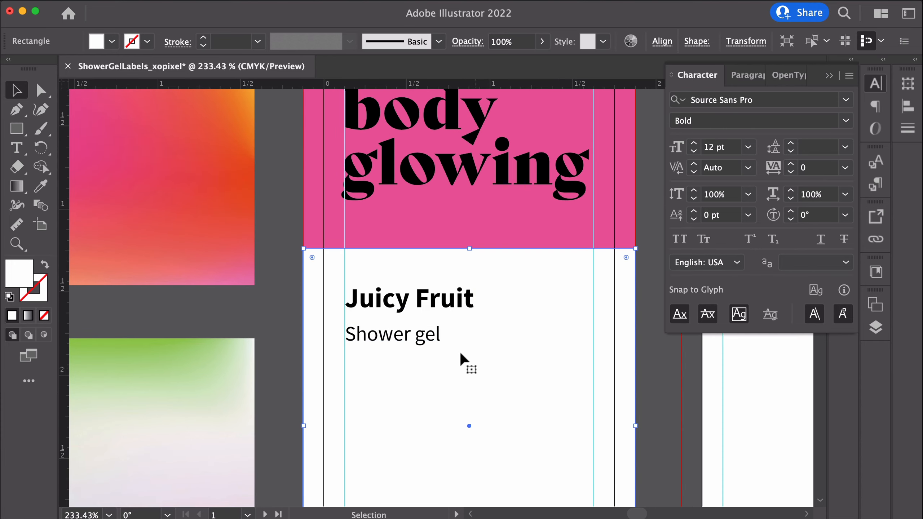
click(408, 305)
shift+click(412, 347)
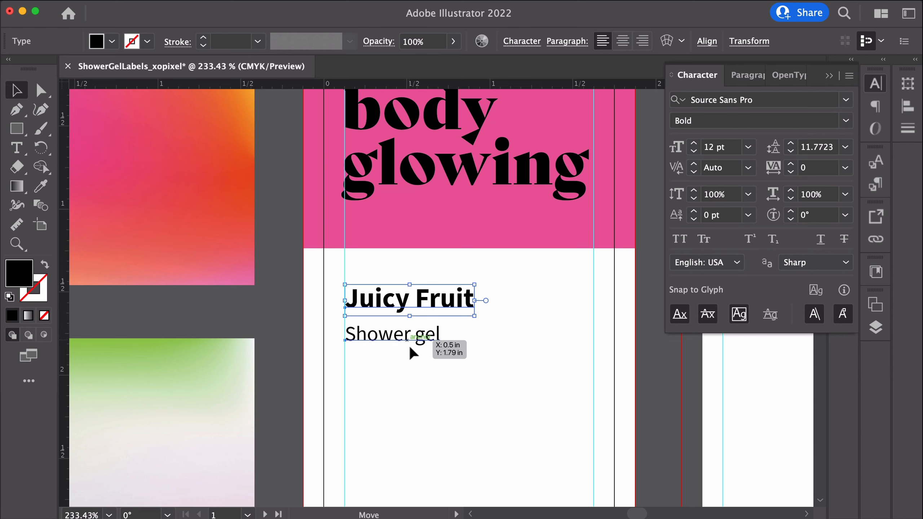
drag(412, 348, 411, 361)
click(387, 318)
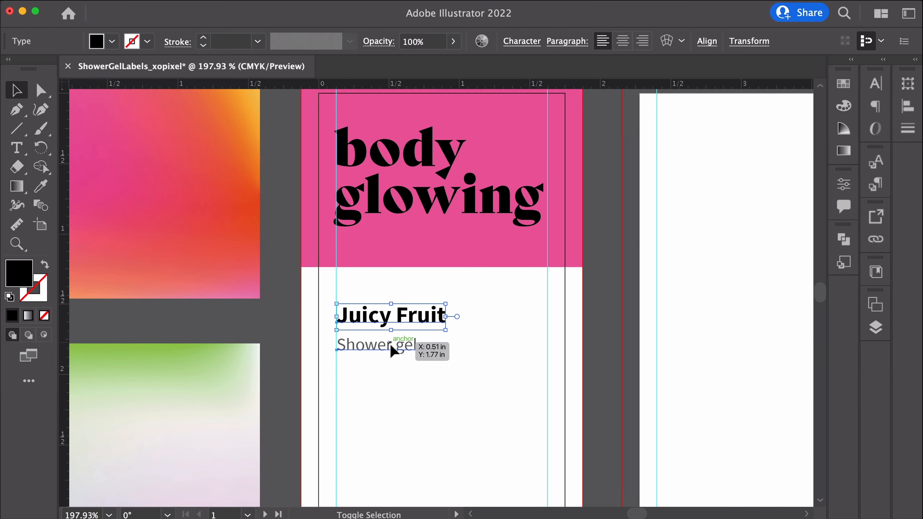
shift+click(390, 347)
drag(391, 346, 390, 352)
click(285, 353)
scroll(285, 353, down, 3)
Reset default colors and draw a horizontal line between the guides beneath the Shower gel text with the Line Segment tool
key(d)
key(l)
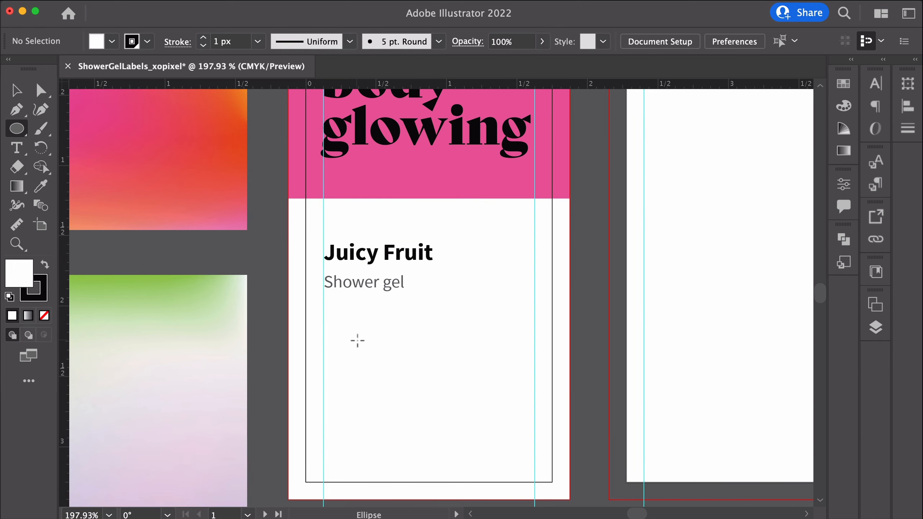
drag(16, 128, 72, 206)
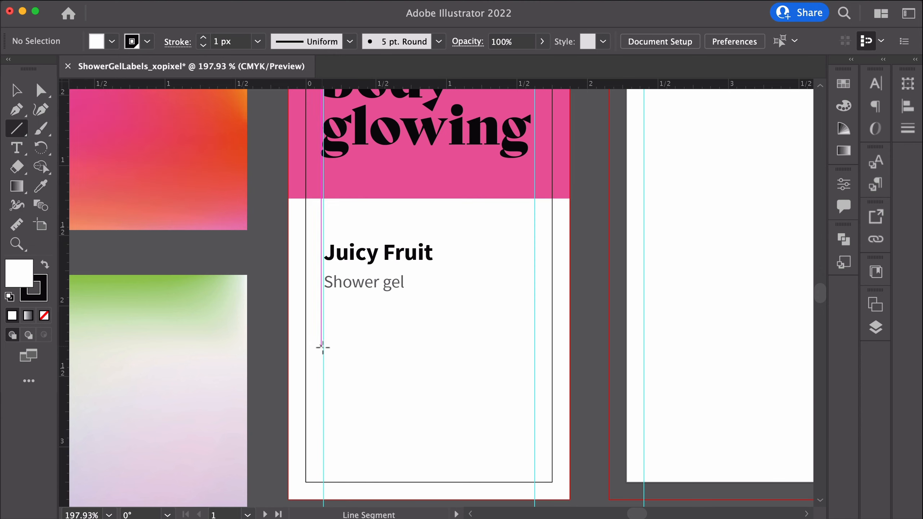
drag(324, 324, 533, 313)
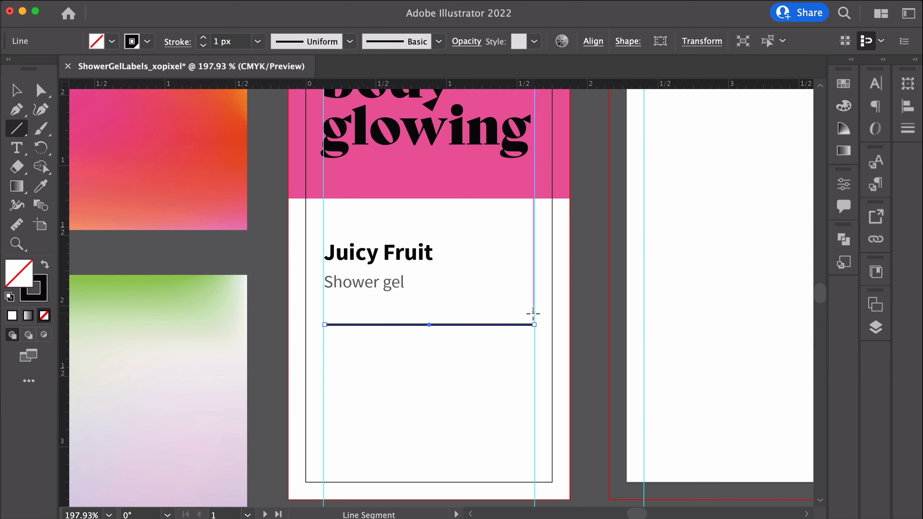
key(v)
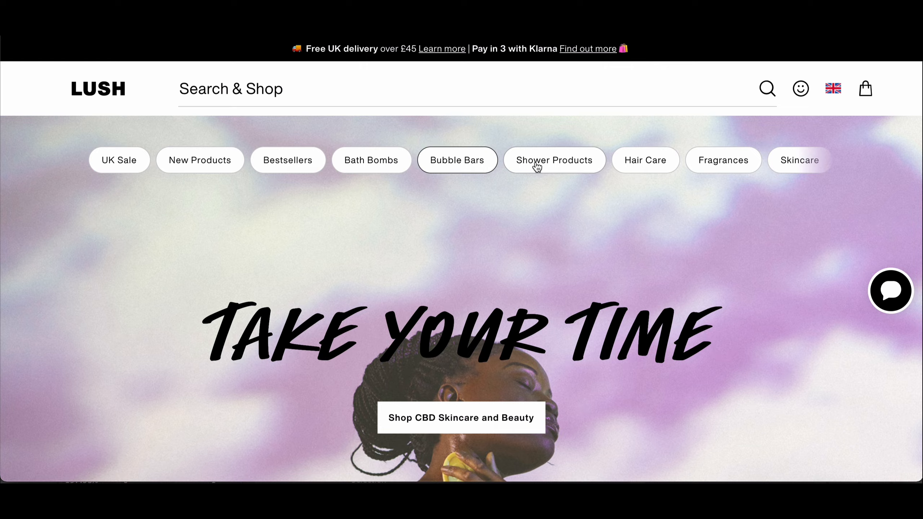
Browse shower product pages on the Lush website to examine their ingredient lists
click(534, 161)
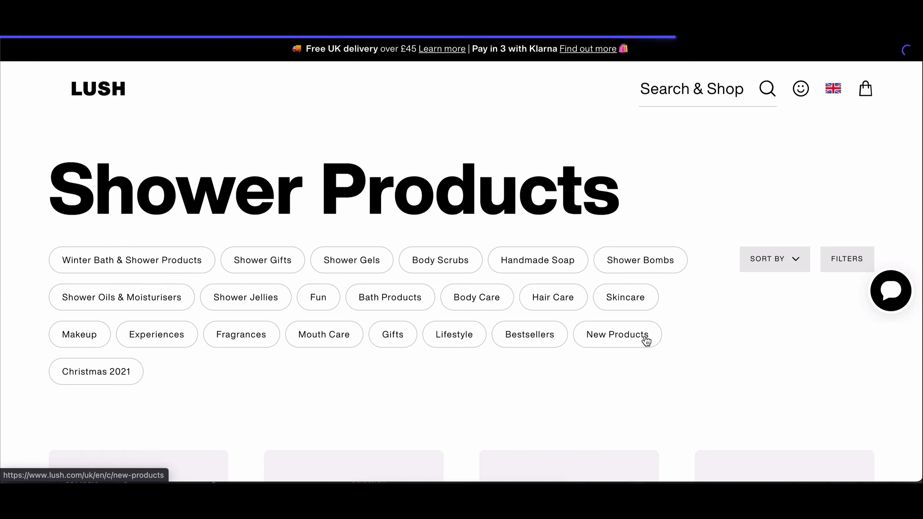
scroll(645, 339, down, 10)
scroll(644, 337, up, 2)
click(629, 148)
scroll(471, 320, down, 10)
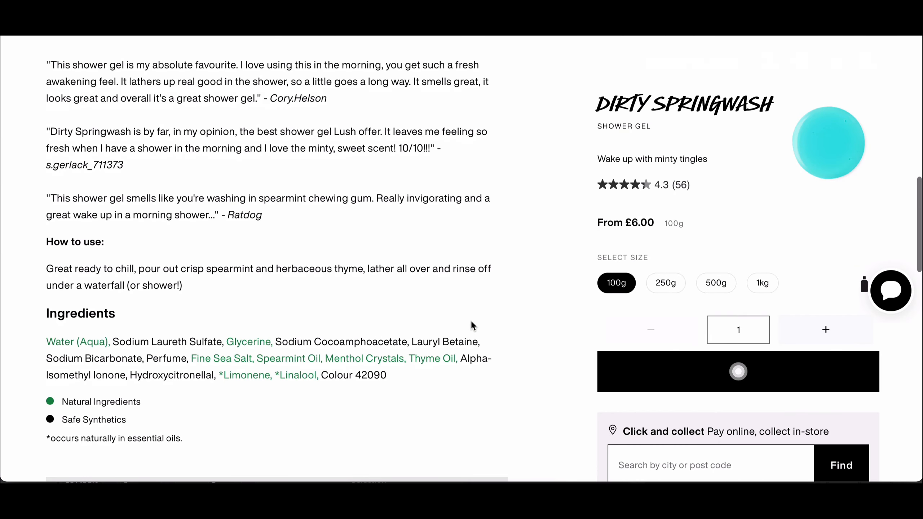
key(super+bracketleft)
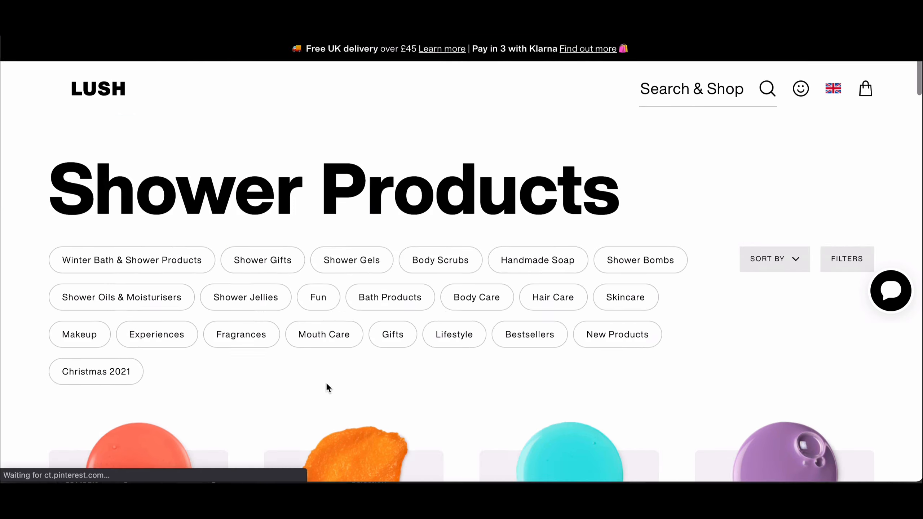
scroll(326, 382, down, 5)
click(339, 292)
scroll(340, 292, down, 4)
scroll(339, 291, down, 10)
scroll(339, 291, up, 2)
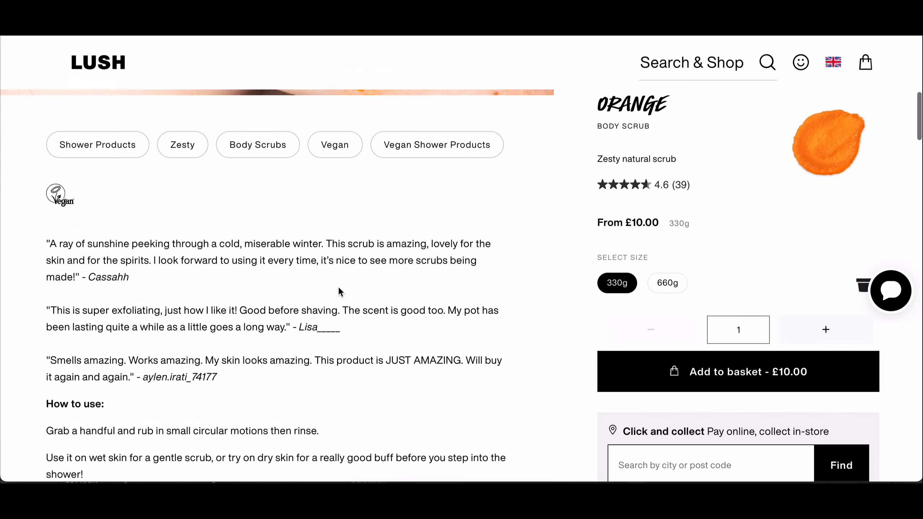
scroll(340, 291, down, 15)
scroll(339, 289, up, 20)
scroll(272, 133, down, 10)
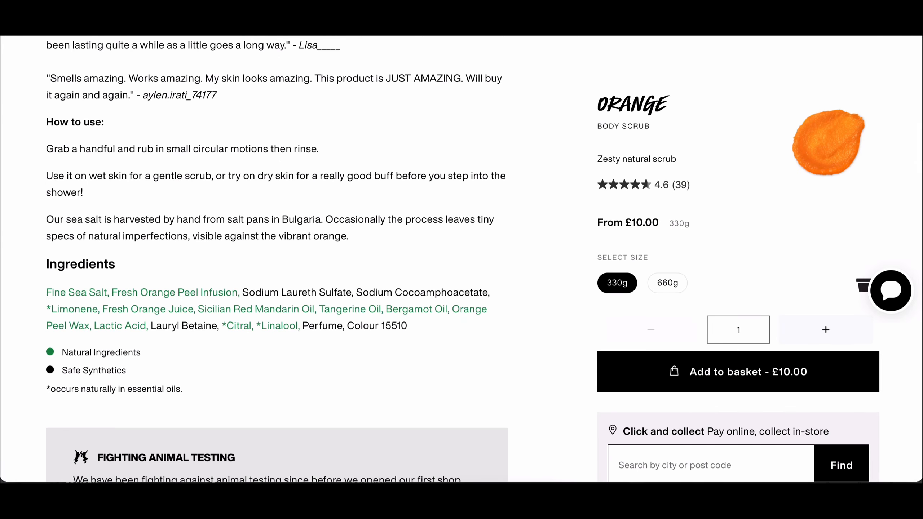
scroll(305, 326, up, 6)
key(super+bracketleft)
scroll(474, 344, down, 12)
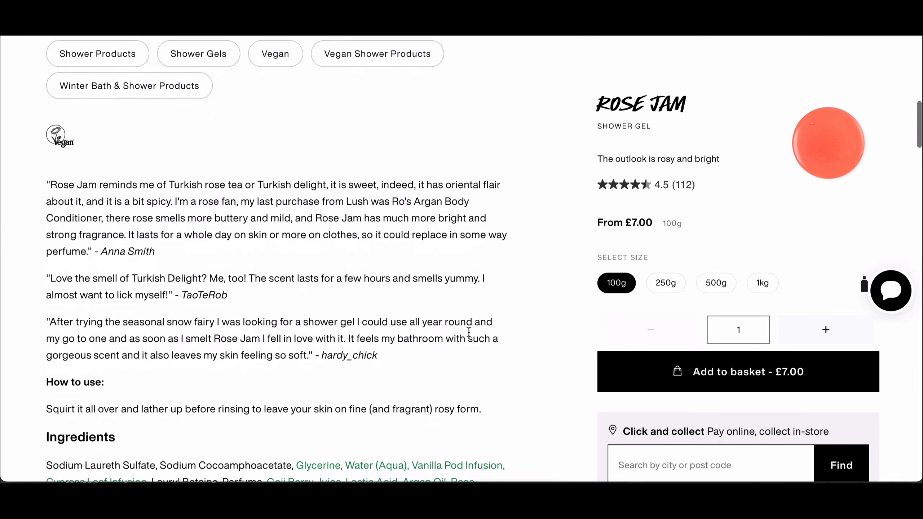
Copy part of the Rose Jam ingredient list and paste it into a new text area below the line
drag(365, 281, 46, 295)
drag(296, 295, 264, 312)
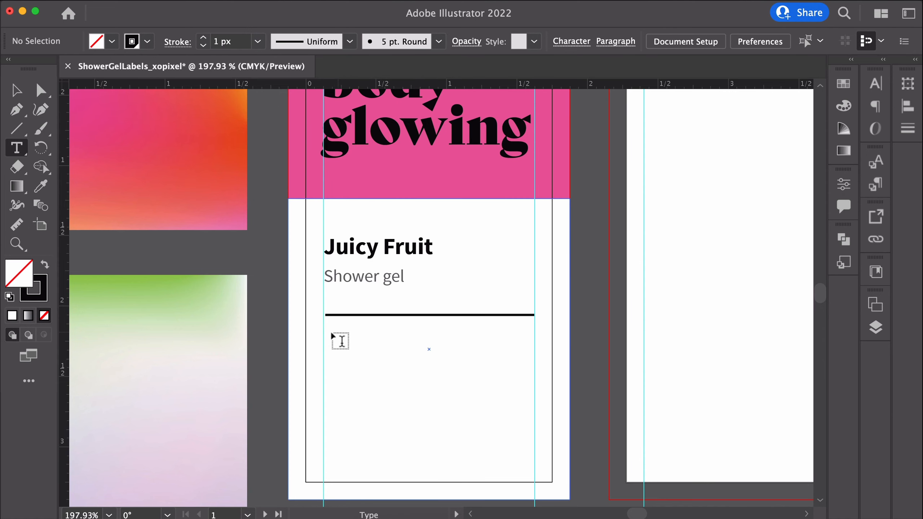
drag(324, 328, 462, 436)
text(Glycerine, Water (Aqua), Vanilla Pod)
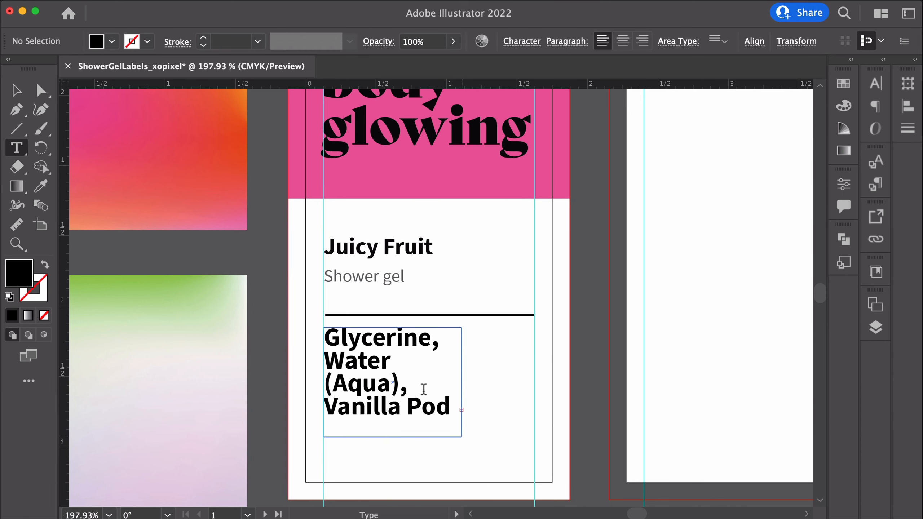
Set the ingredients text to 6 pt Source Sans Pro Regular
click(16, 90)
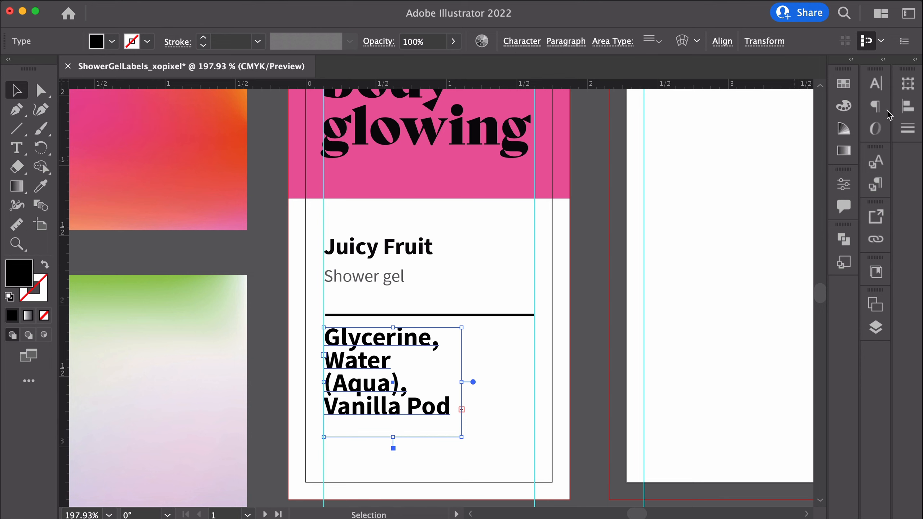
click(877, 87)
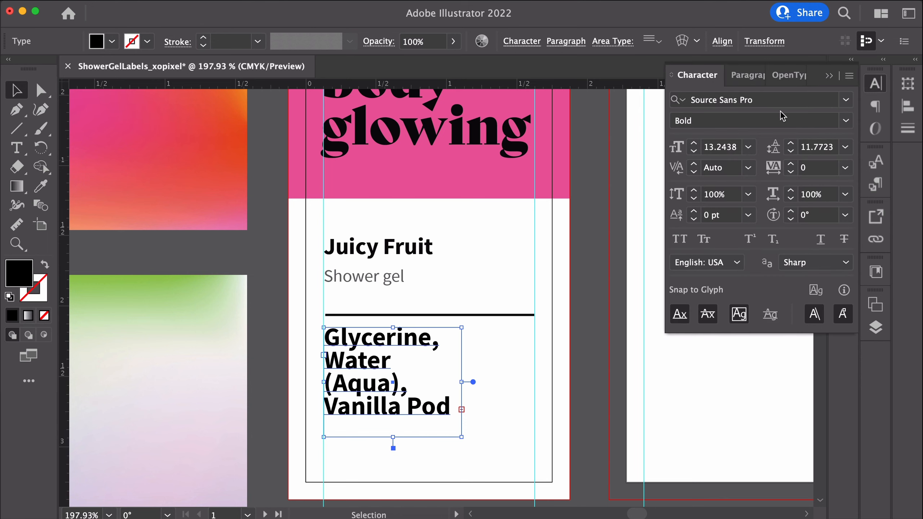
click(748, 147)
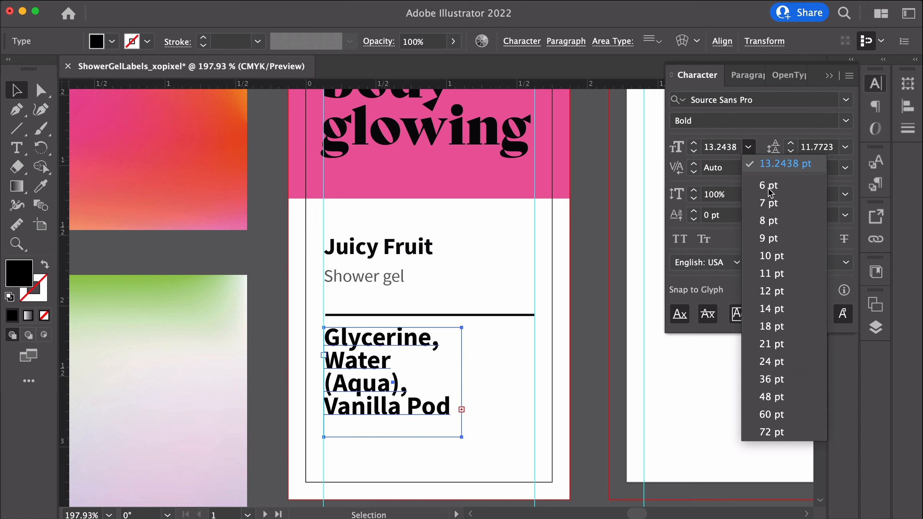
click(775, 186)
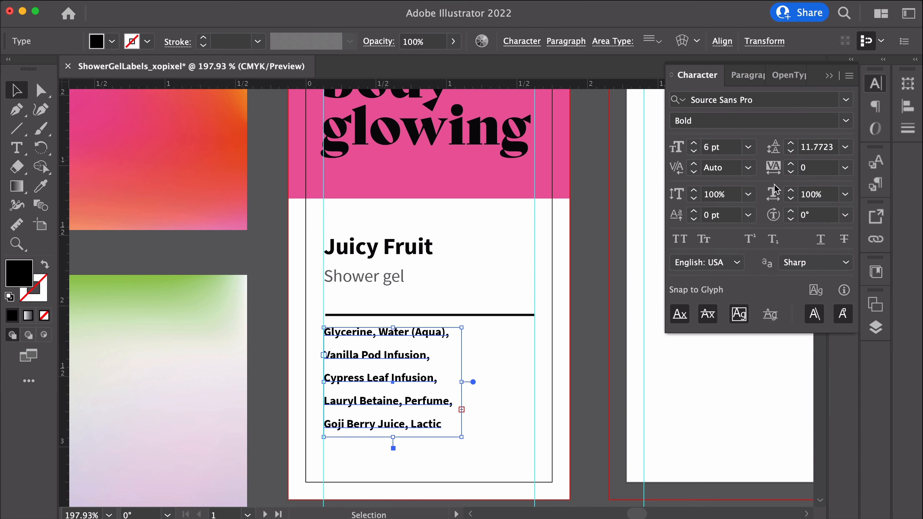
click(846, 120)
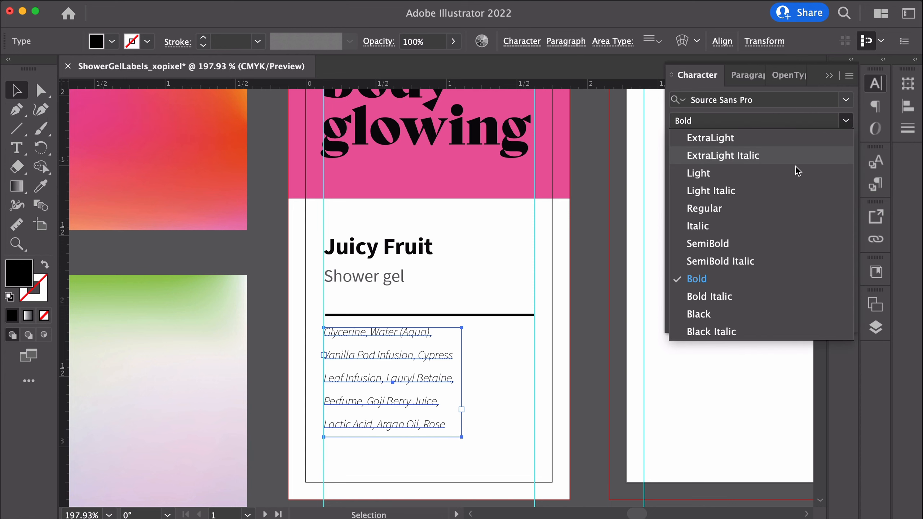
click(713, 209)
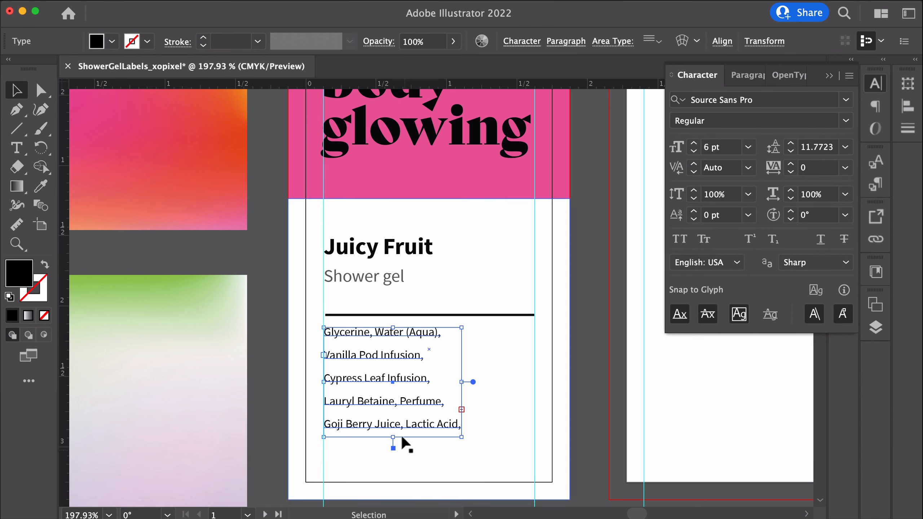
Enlarge the ingredients text frame and rework the list to one ingredient per line, deleting Glycerine, (Aqua), Rose and the commas
drag(392, 437, 392, 464)
double_click(389, 442)
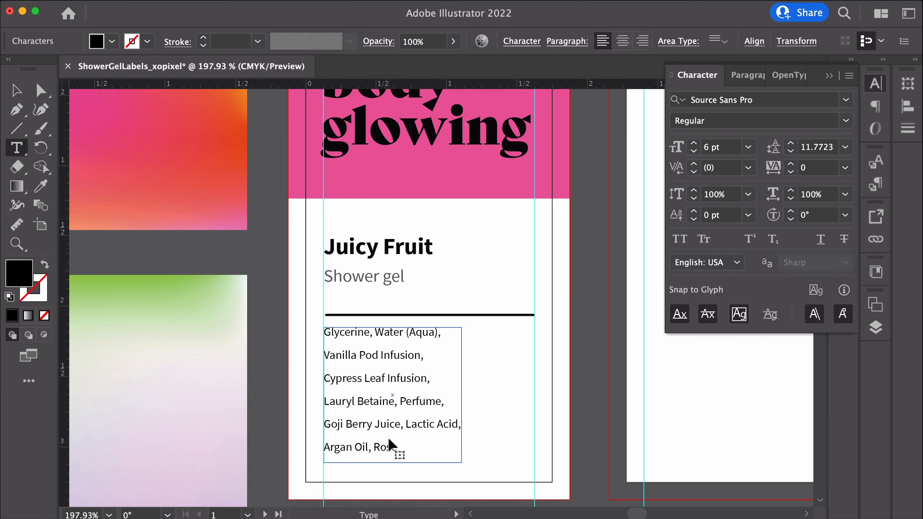
click(396, 333)
drag(378, 331, 308, 332)
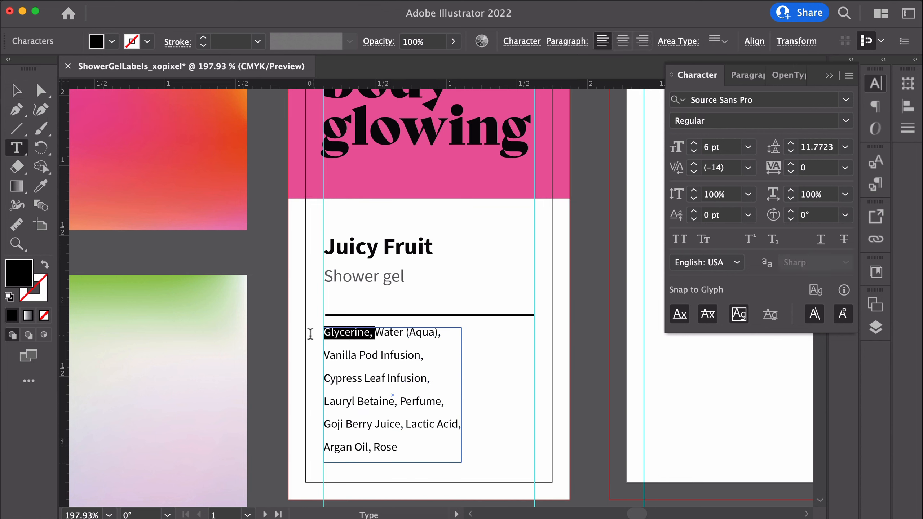
key(BackSpace)
drag(391, 333, 356, 333)
key(BackSpace)
key(Return)
click(424, 356)
key(BackSpace)
key(BackSpace)
key(Return)
click(429, 381)
key(BackSpace)
key(BackSpace)
key(Return)
click(398, 402)
key(BackSpace)
key(BackSpace)
key(Return)
click(405, 448)
drag(403, 449, 402, 475)
key(BackSpace)
key(BackSpace)
key(Return)
key(Escape)
double_click(384, 470)
key(BackSpace)
key(BackSpace)
Set the leading of the whole ingredients list to 9 pt
key(super+a)
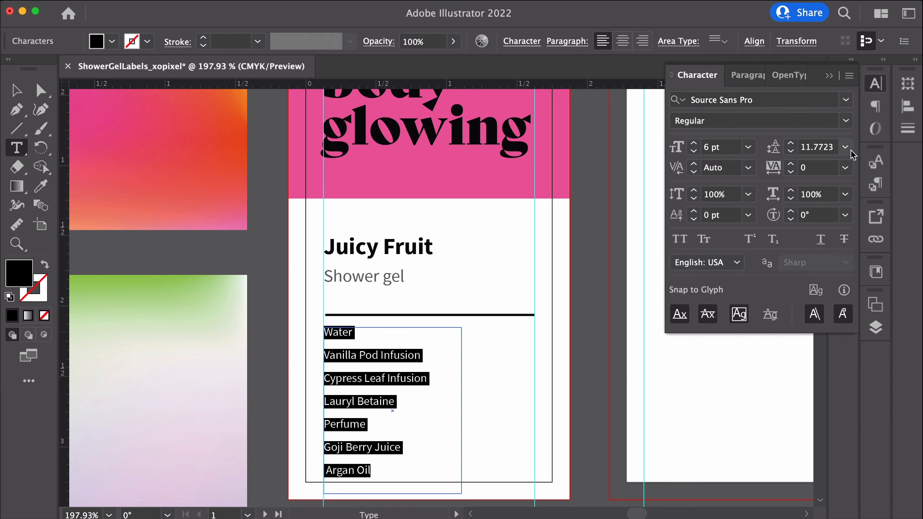
click(846, 148)
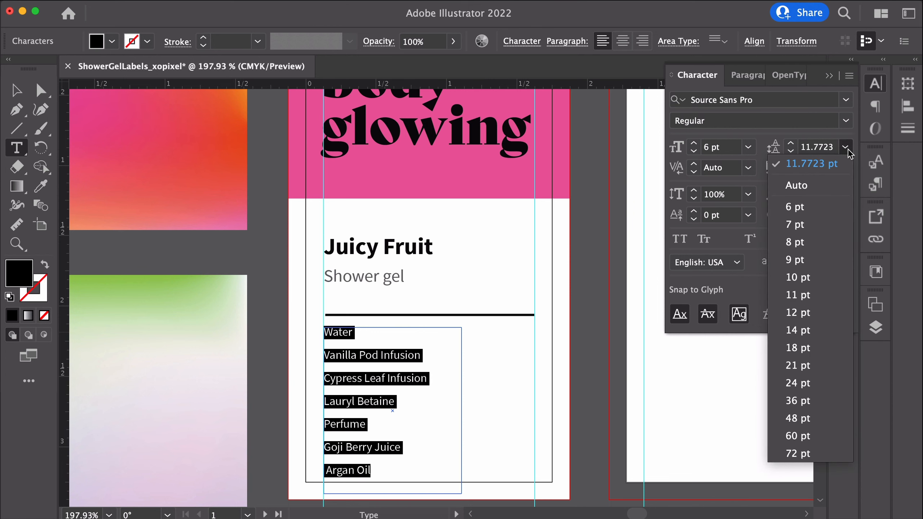
click(804, 247)
click(328, 371)
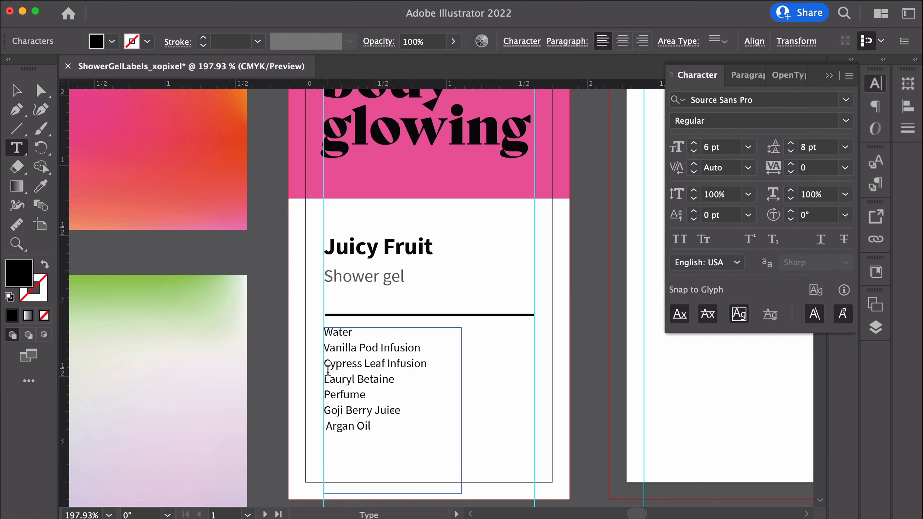
key(super+a)
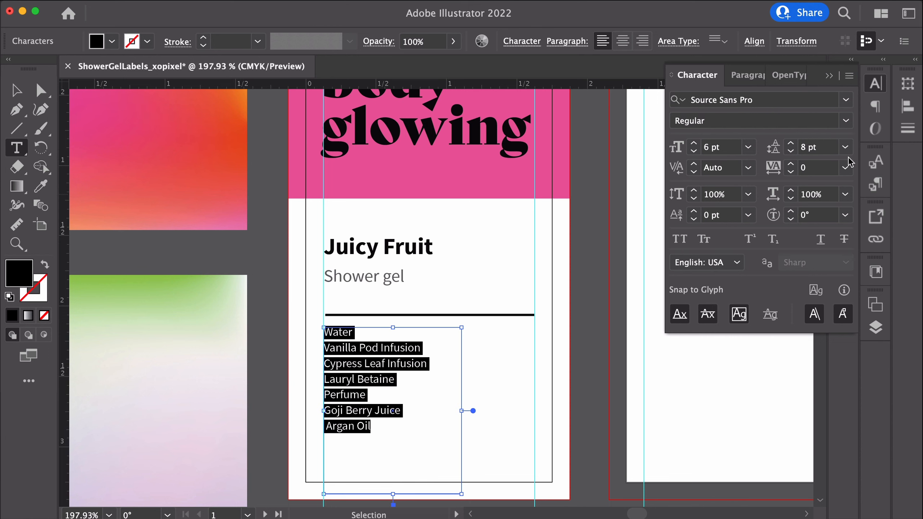
click(790, 142)
Give the ingredients list text a gray fill swatch
click(113, 42)
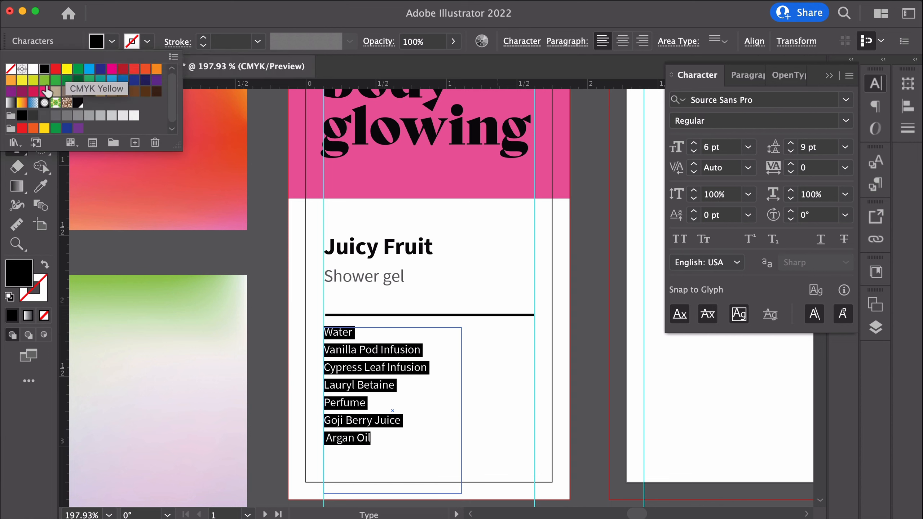
click(66, 116)
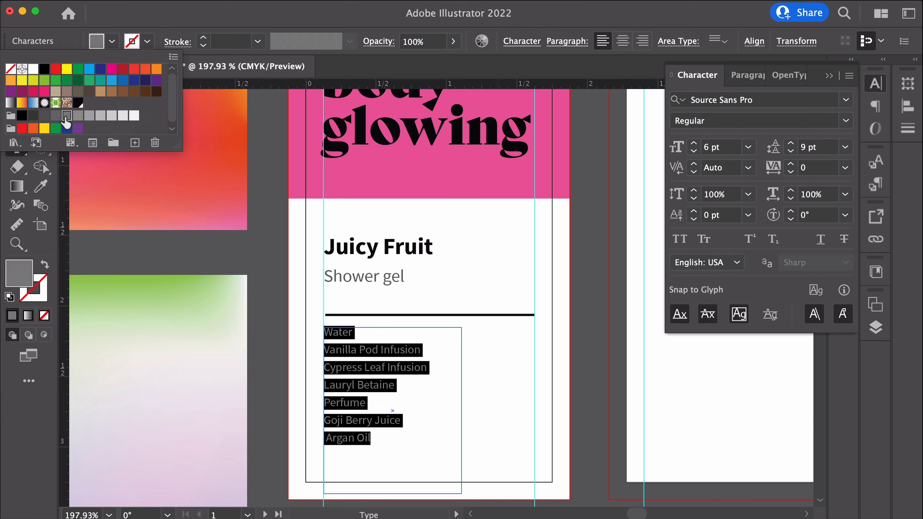
click(204, 20)
Apply a gray fill swatch to the Shower gel line and the ingredients list
click(16, 90)
click(209, 287)
click(345, 420)
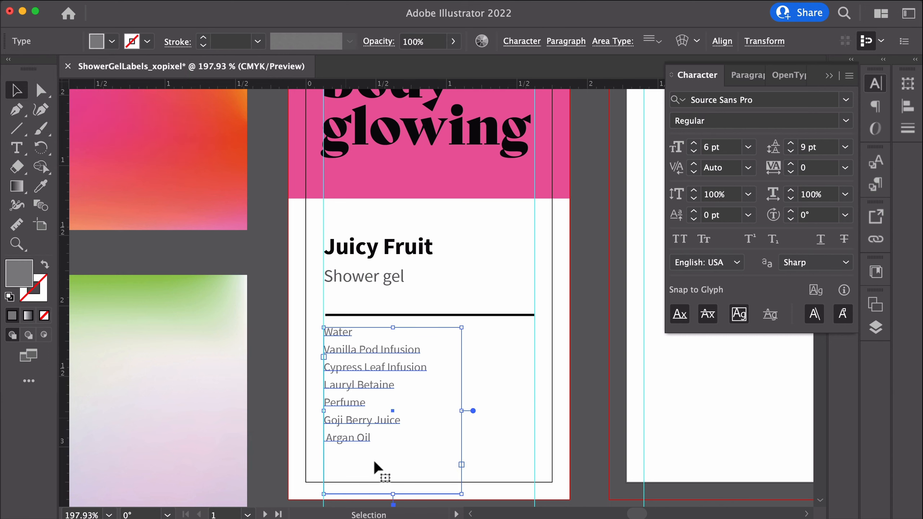
click(367, 280)
click(352, 349)
click(112, 42)
click(57, 104)
click(113, 43)
Narrow the ingredients text frame to fit the longest line
click(363, 302)
click(360, 351)
drag(463, 391, 438, 396)
click(469, 380)
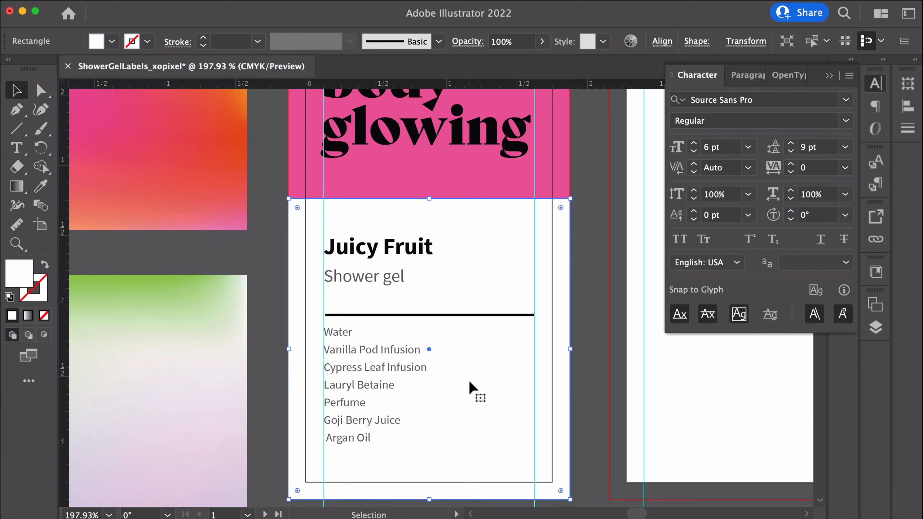
Group the Juicy Fruit and Shower gel text lines together
click(370, 259)
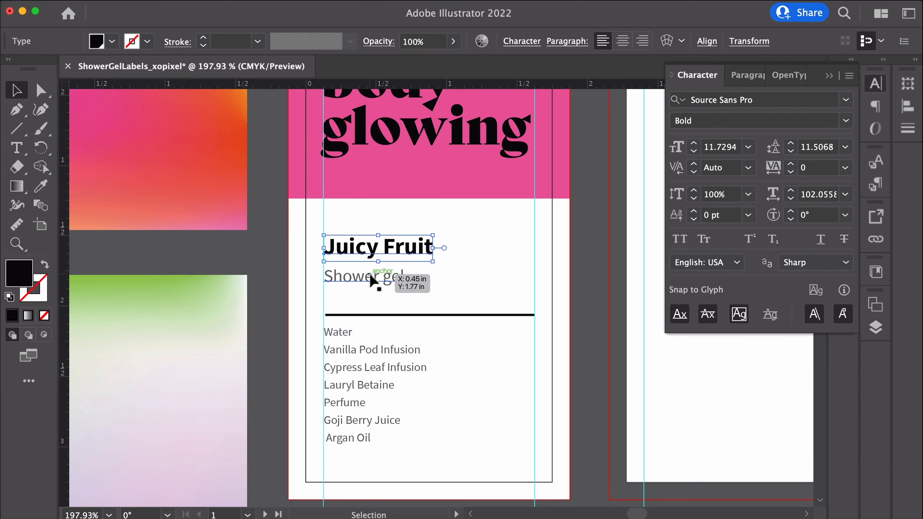
shift+click(370, 276)
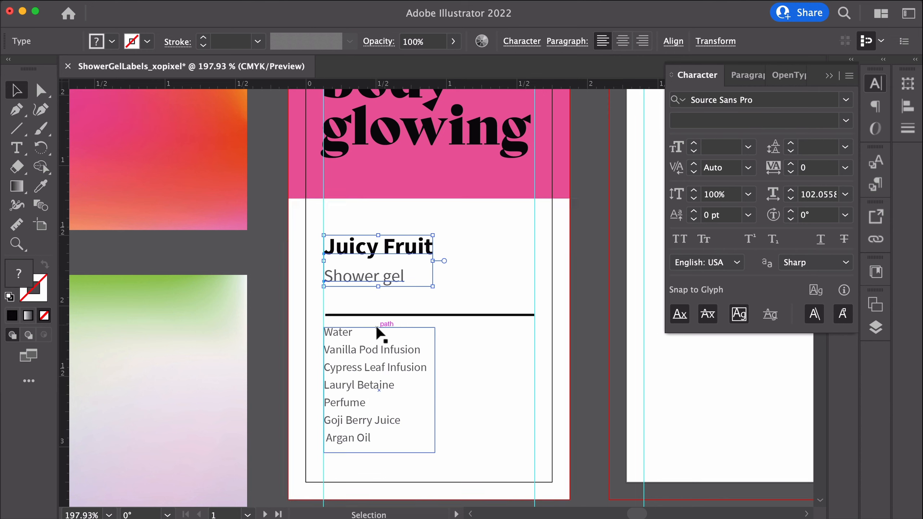
key(super+g)
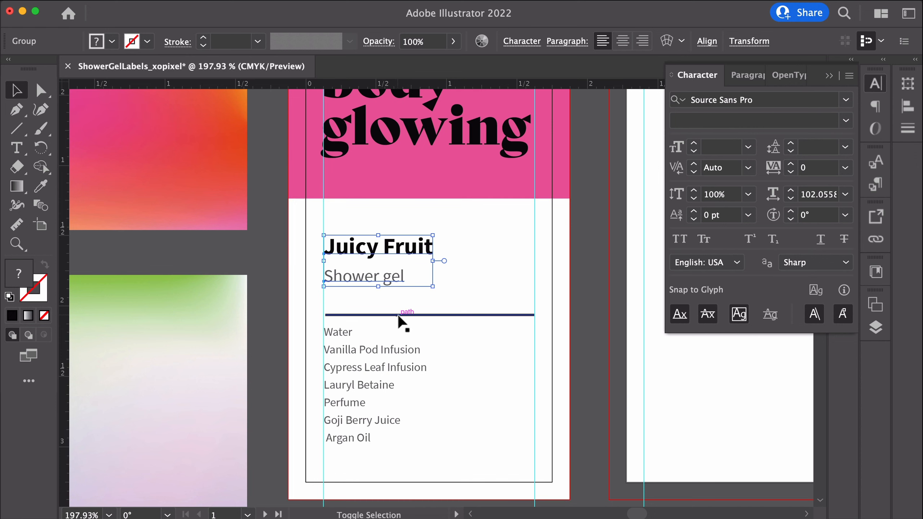
Select the title group, divider line and ingredients list and distribute their vertical spacing at 8 px
click(448, 269)
click(390, 250)
click(395, 275)
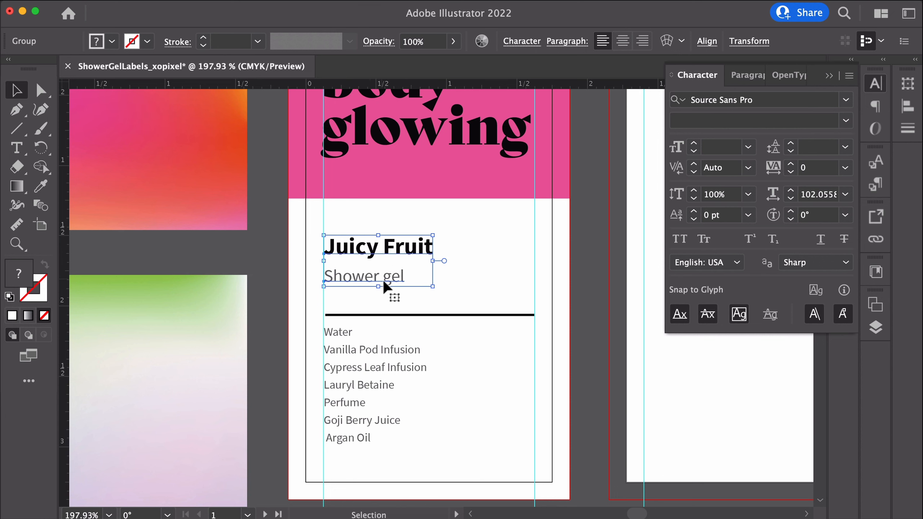
shift+click(366, 315)
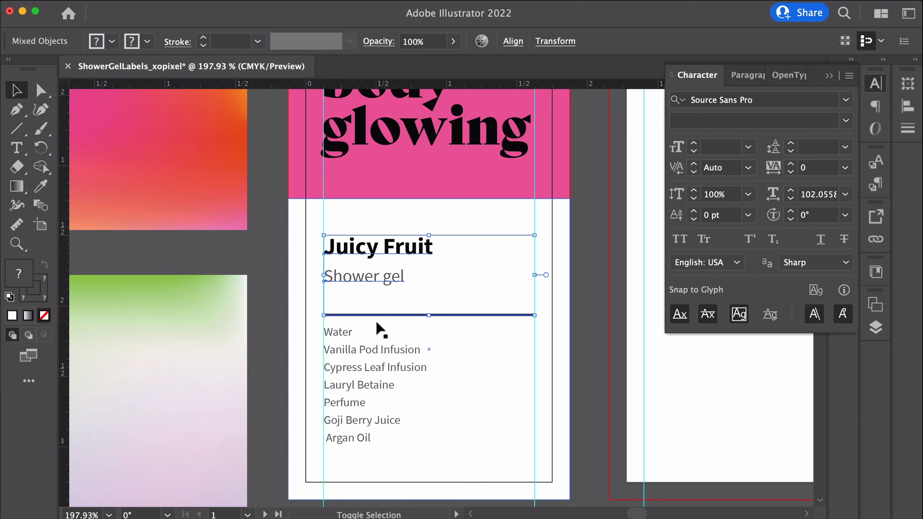
shift+click(354, 351)
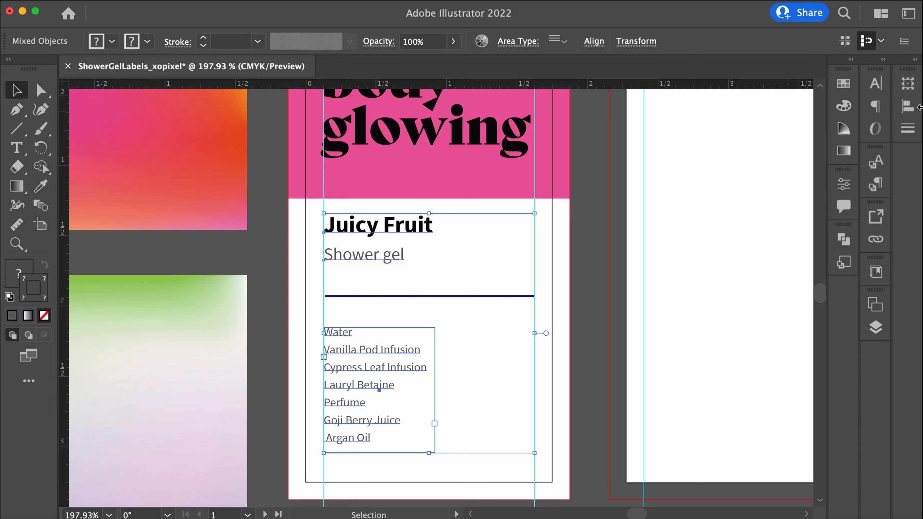
click(910, 107)
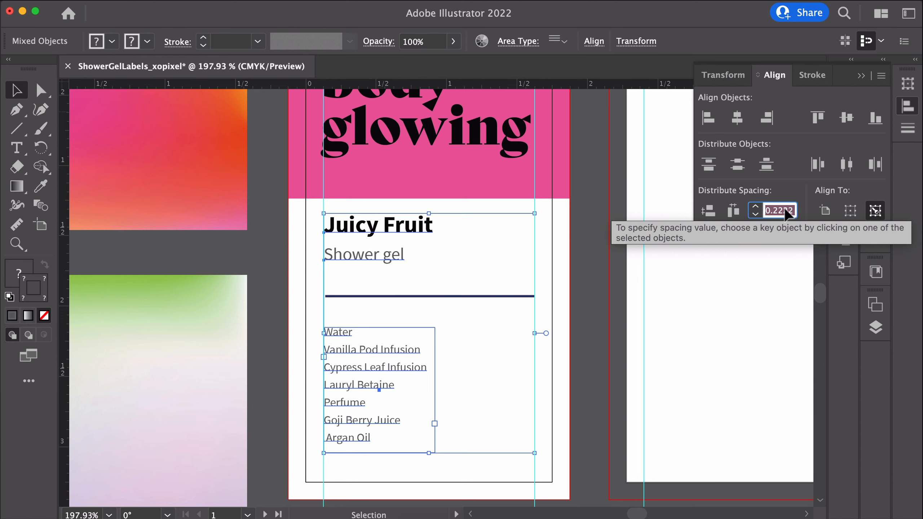
text(8px)
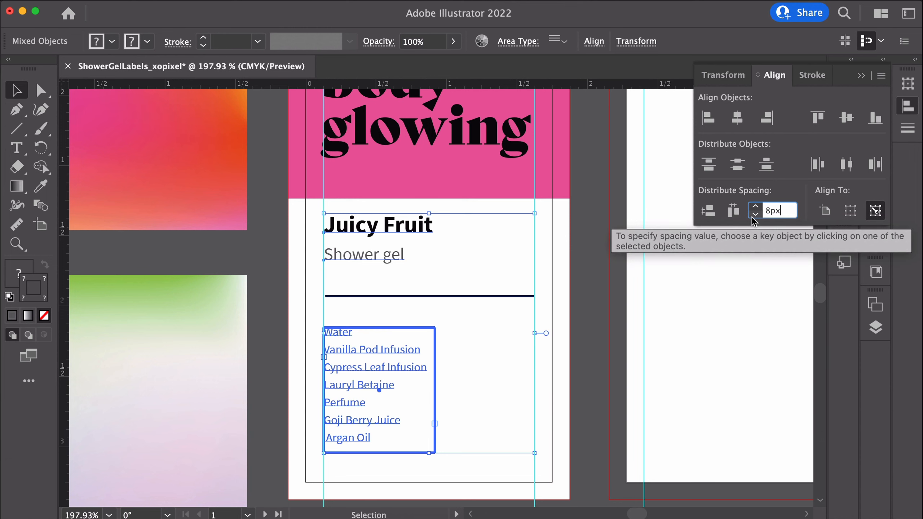
click(709, 216)
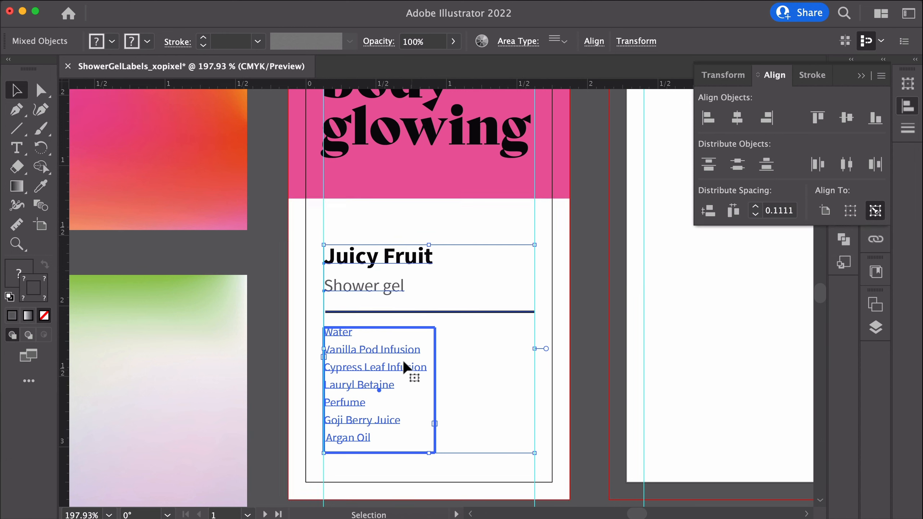
Make the ingredients list the key object and distribute the vertical spacing at 12 pt
drag(385, 375, 387, 361)
click(875, 211)
click(772, 212)
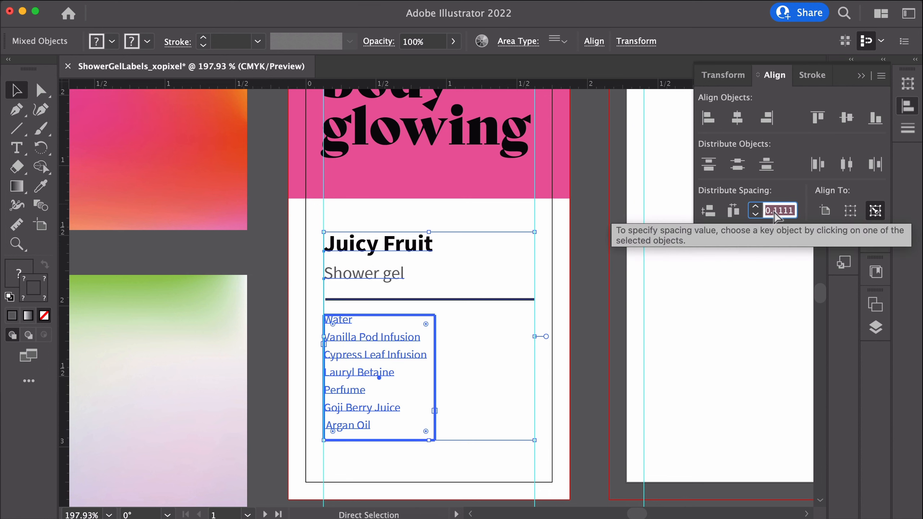
text(12)
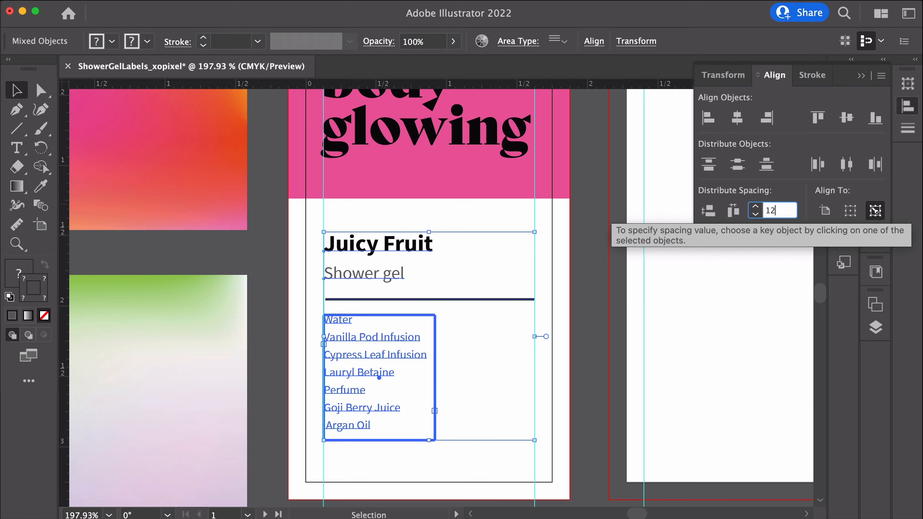
text(pt)
click(707, 211)
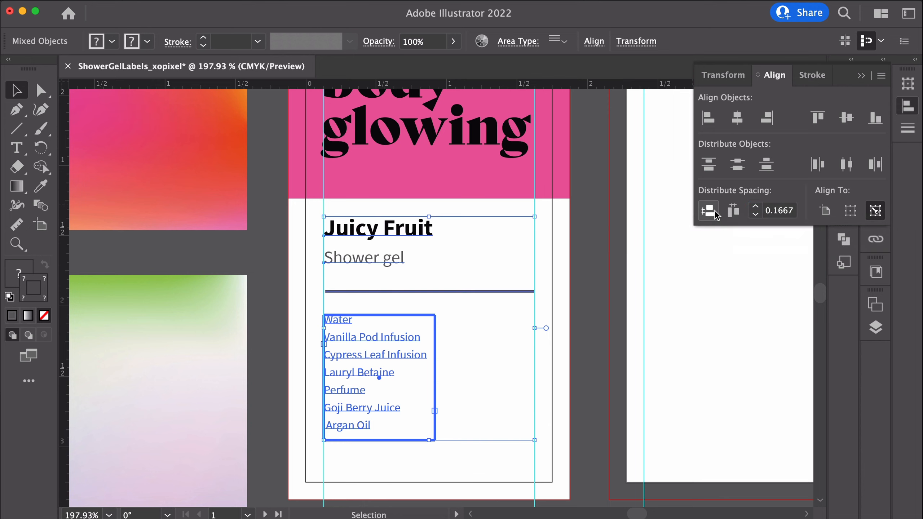
Move the stacked title, line and ingredients down slightly and align them left
drag(400, 344, 355, 360)
click(704, 122)
click(589, 359)
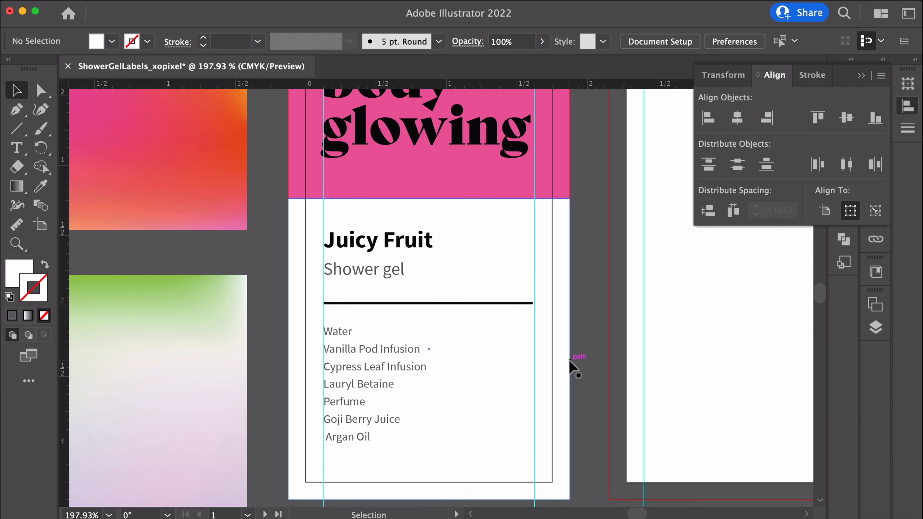
click(377, 362)
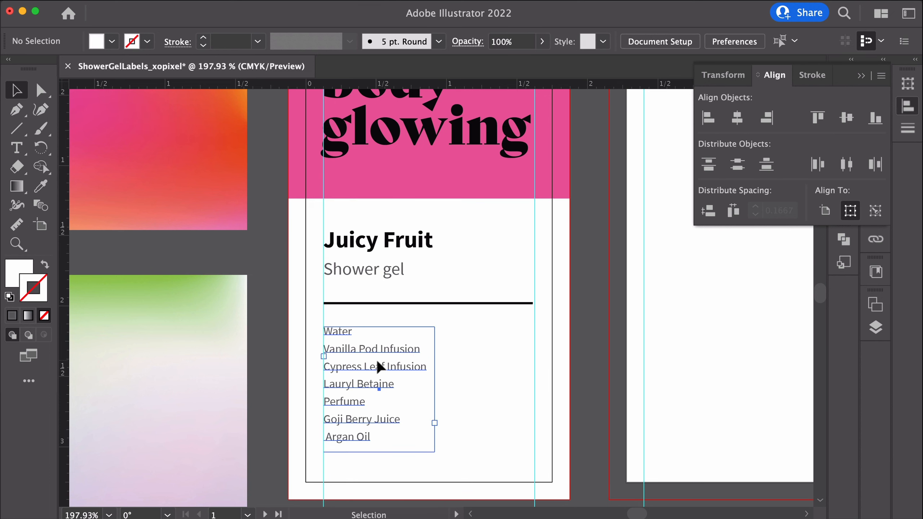
click(562, 381)
click(583, 377)
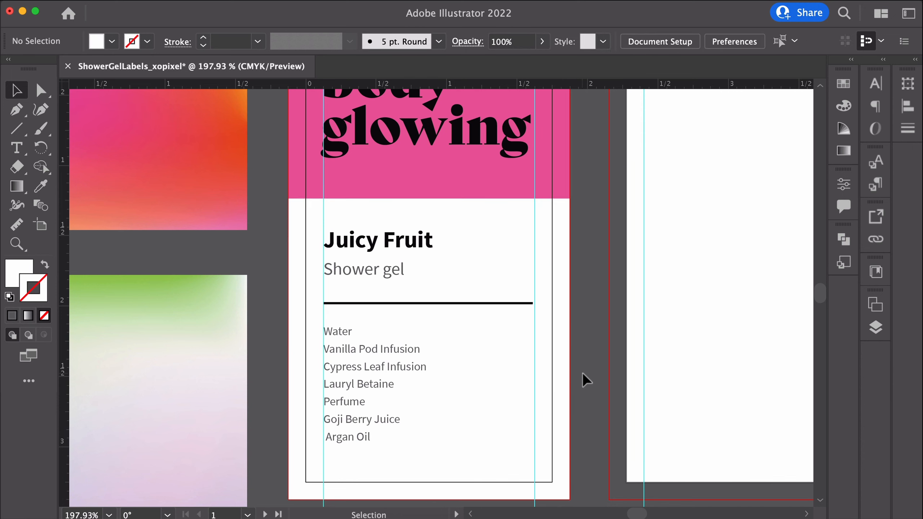
Add a 250 ml text label beside the bottom of the ingredients list
key(t)
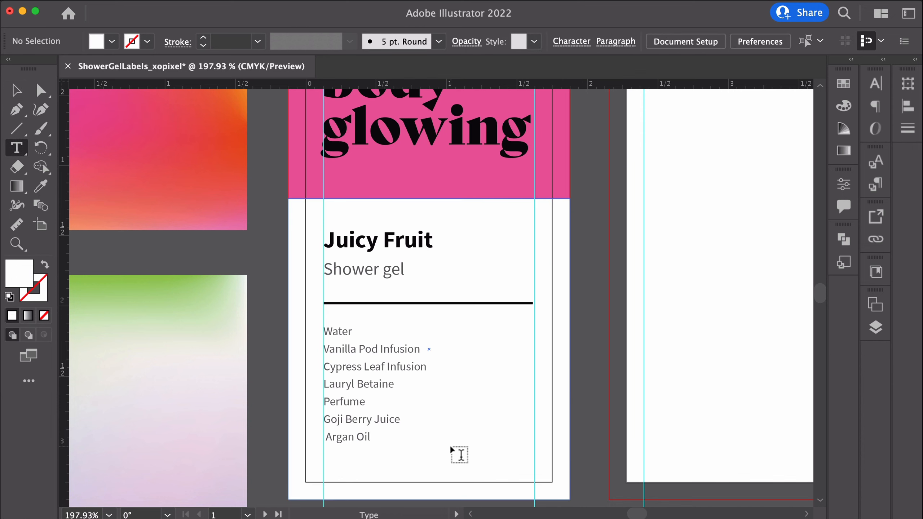
click(448, 444)
text(250 ml)
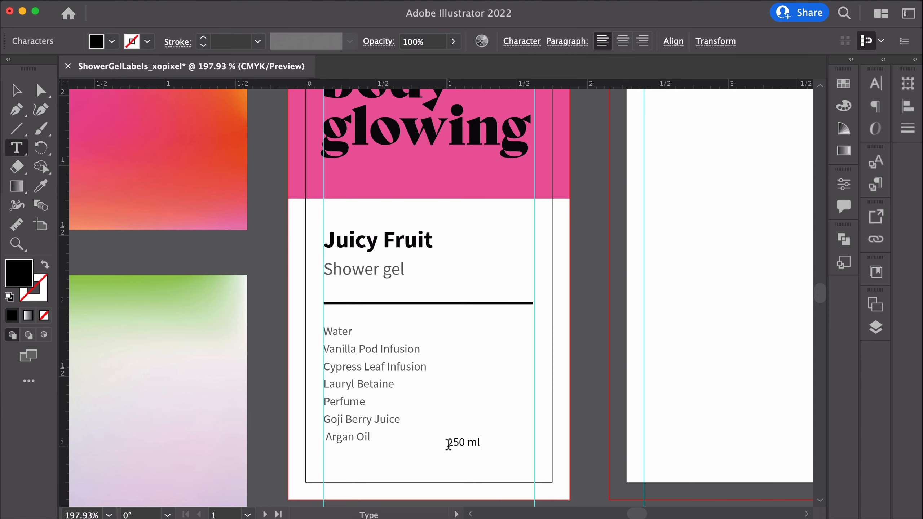
Set the 250 ml text to Source Sans Pro Bold at 8 pt
click(16, 90)
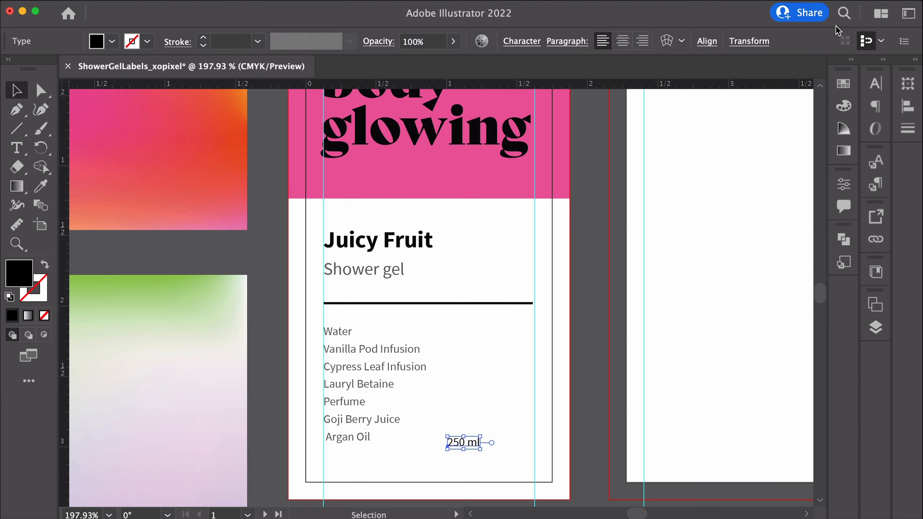
click(875, 84)
click(846, 120)
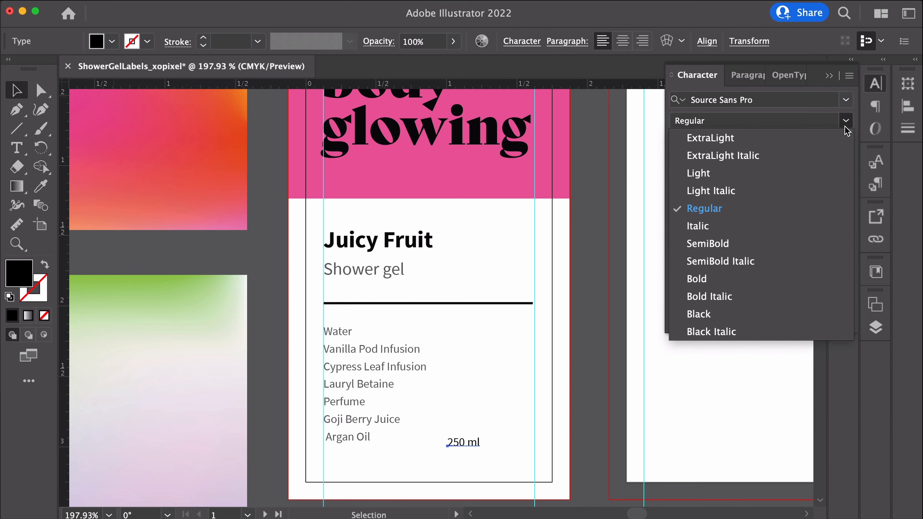
click(697, 278)
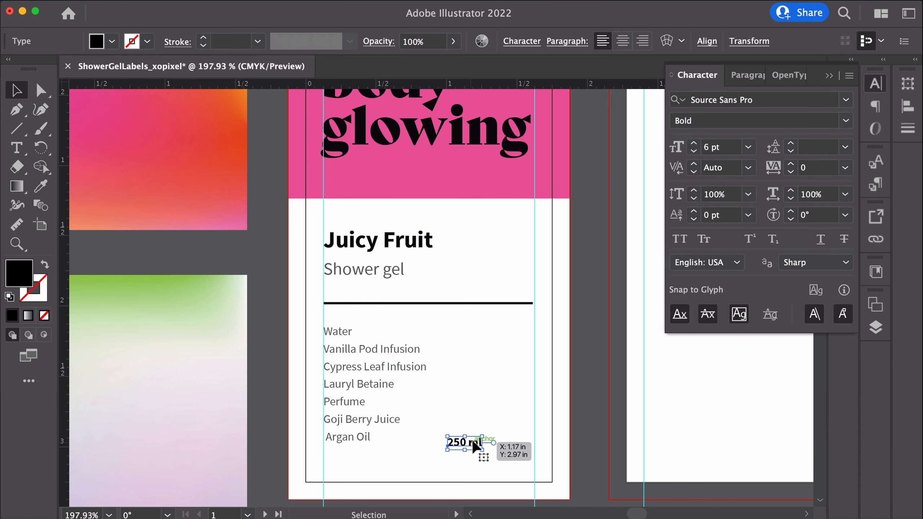
click(748, 148)
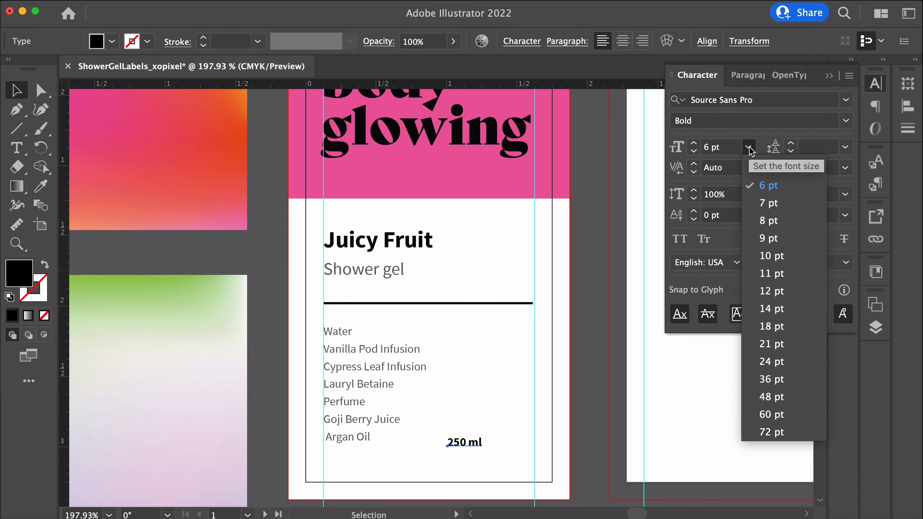
click(769, 221)
Move the 250 ml text right so it ends at the label's right margin guide
drag(487, 444, 525, 462)
scroll(525, 463, down, 5)
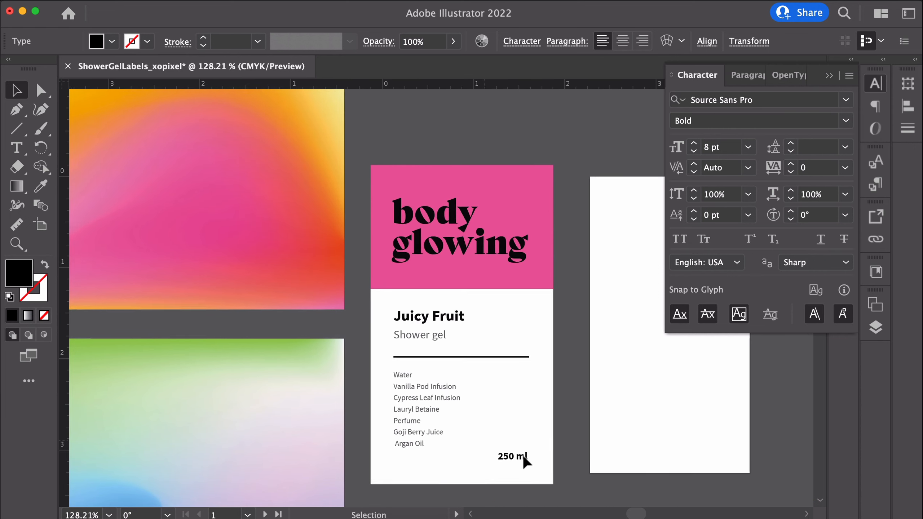
scroll(524, 458, up, 5)
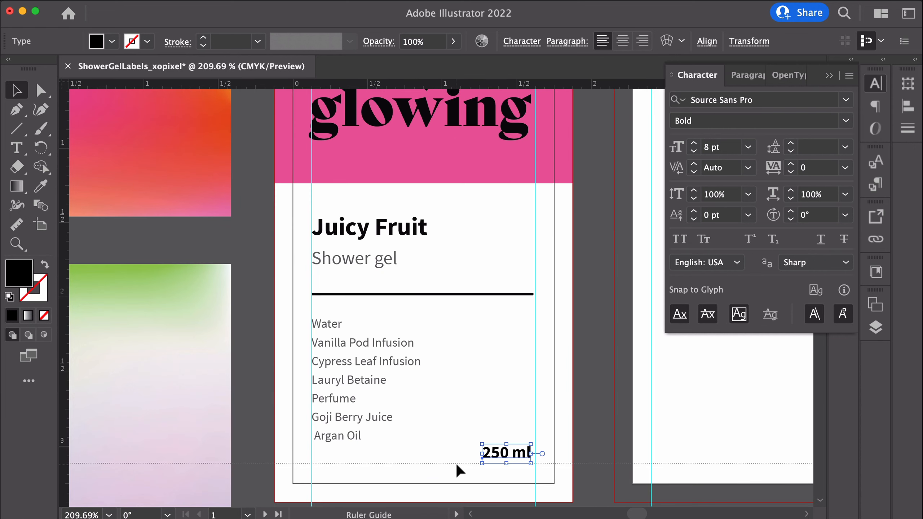
Nudge the horizontal guide up to sit on the 250 ml text's baseline and check its Y position
click(457, 464)
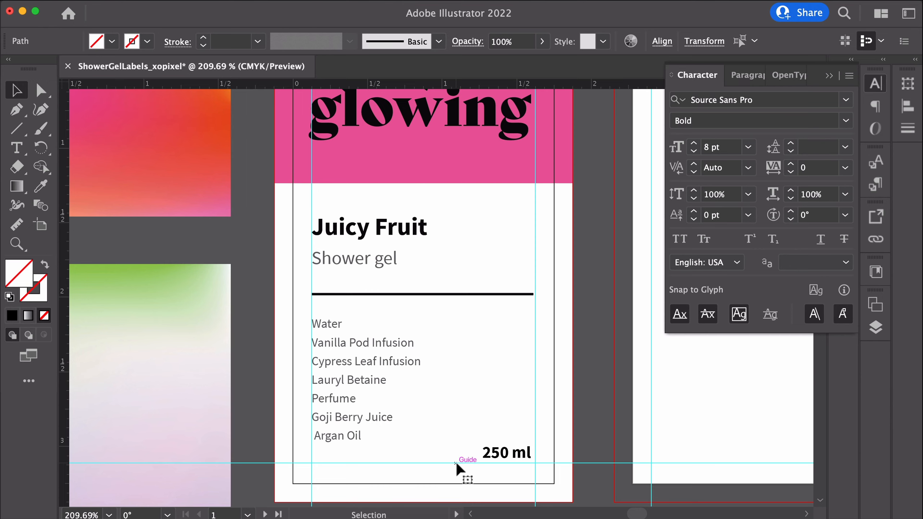
drag(456, 464, 457, 459)
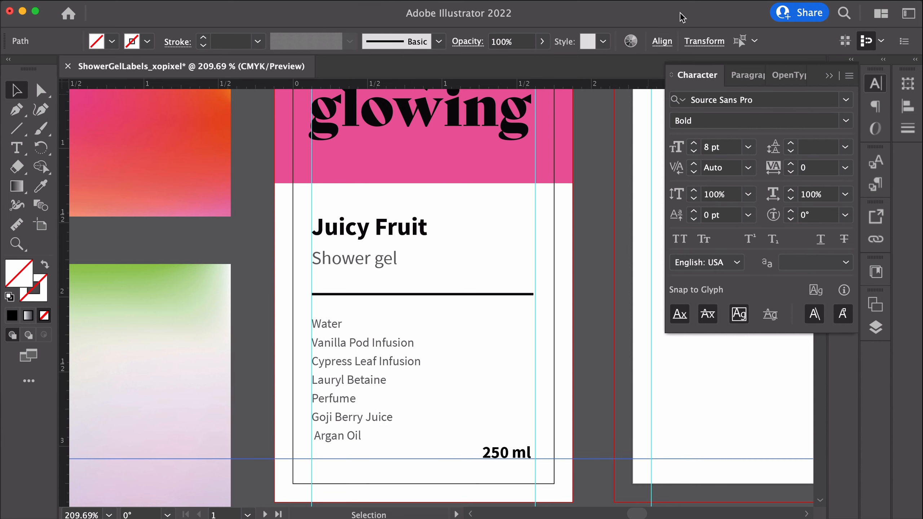
click(672, 46)
click(699, 45)
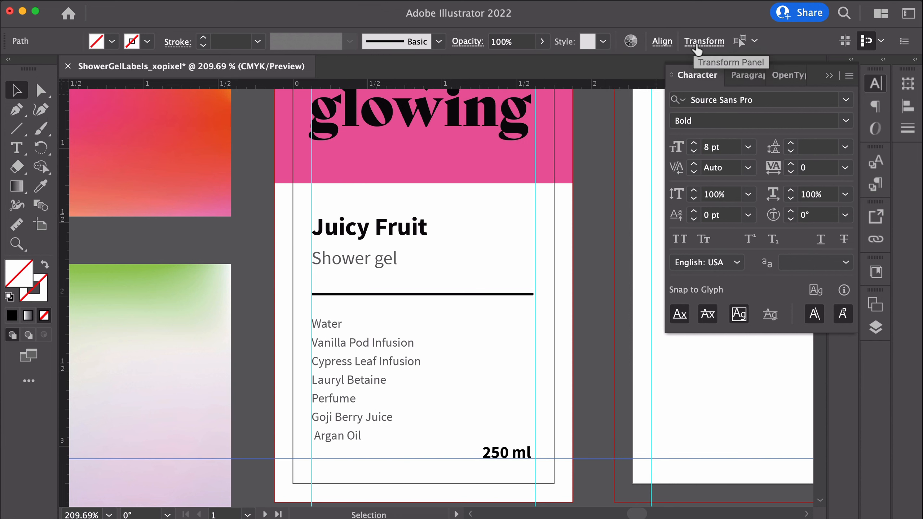
click(700, 46)
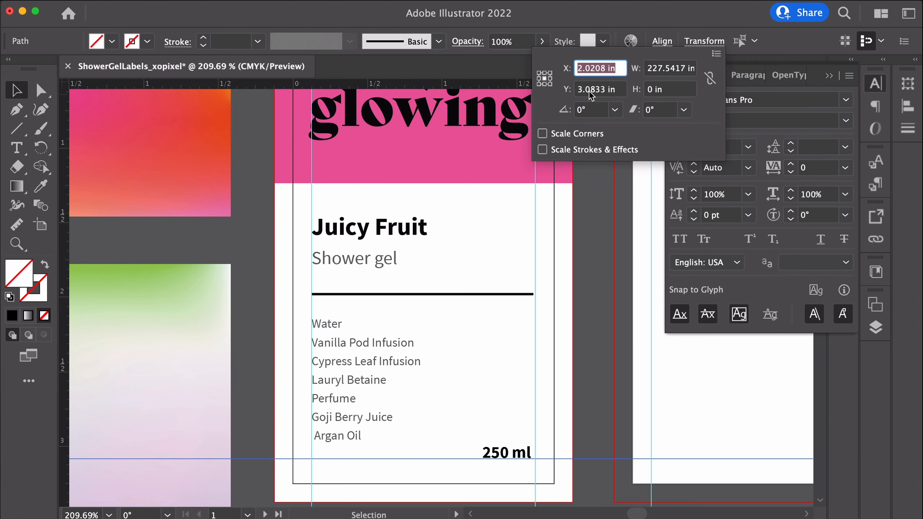
drag(606, 90, 585, 91)
key(BackSpace)
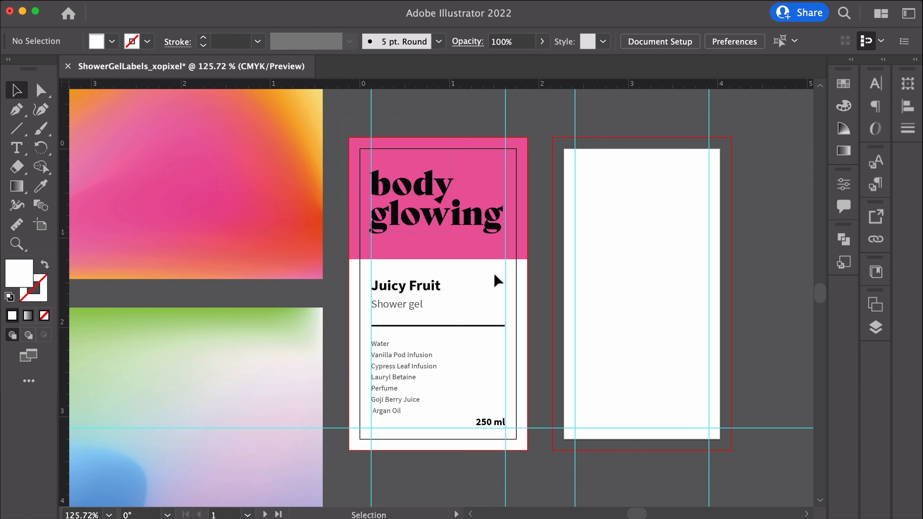
Select the entire first label and duplicate it onto the second artboard
drag(495, 275, 529, 480)
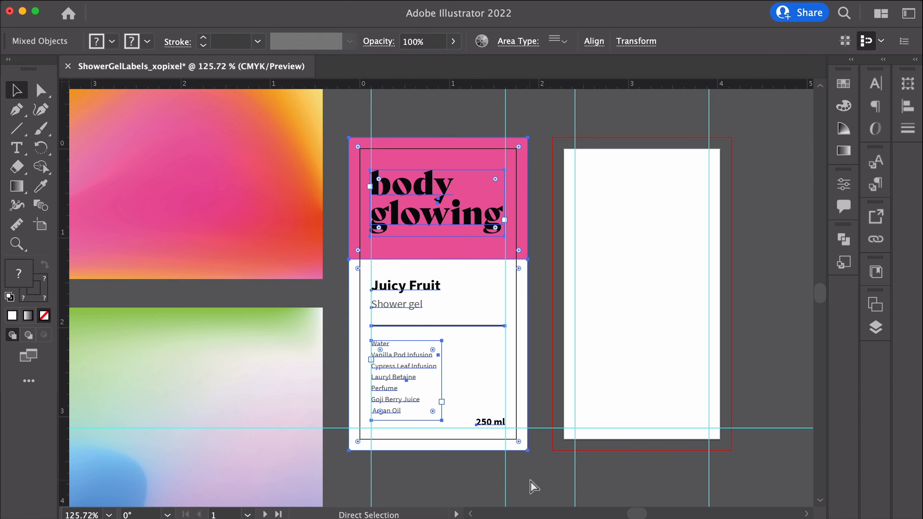
key(v)
drag(474, 223, 677, 222)
click(752, 219)
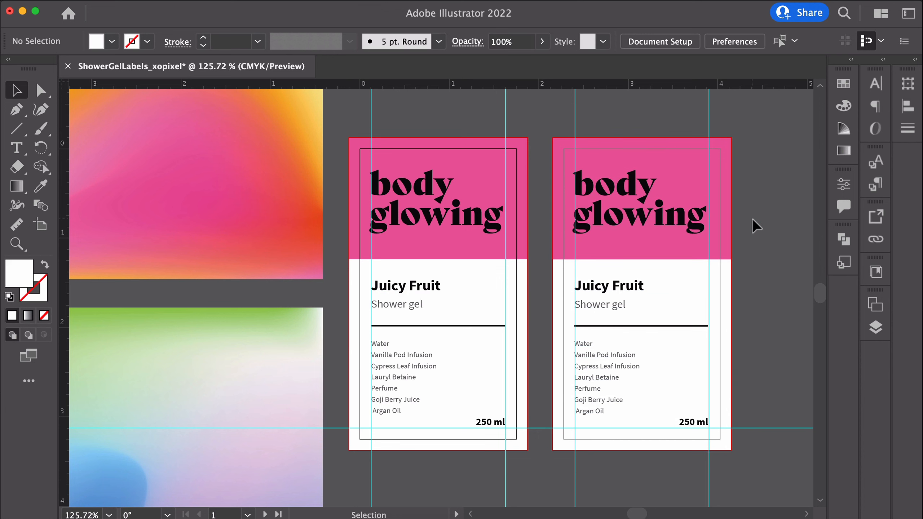
Select the pink top panel of the second label
click(713, 153)
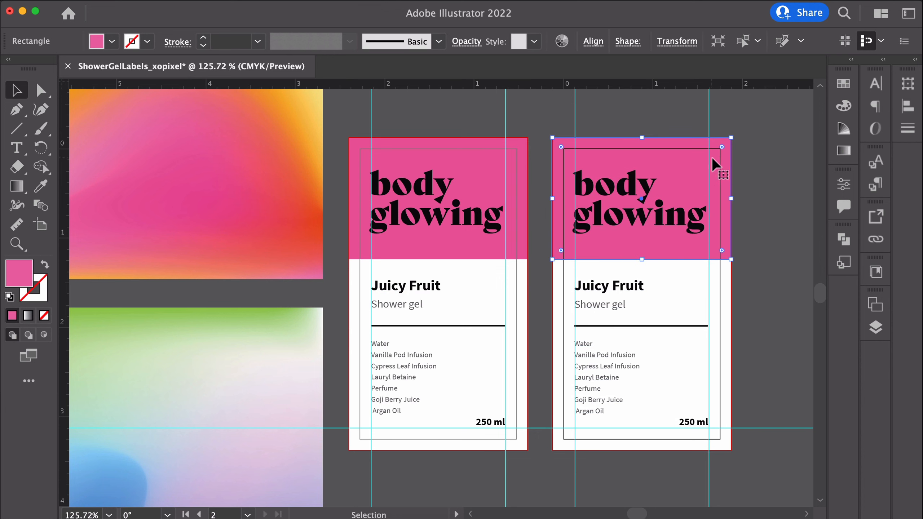